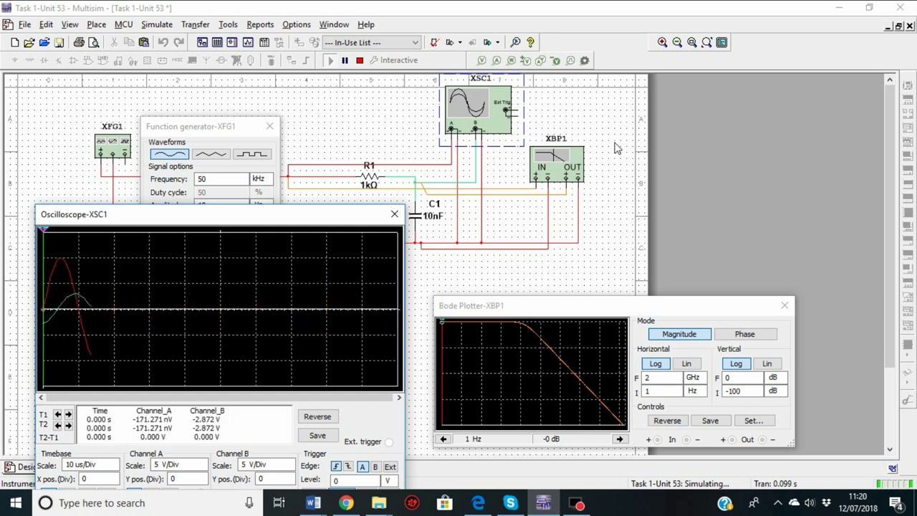
# Stop the simulation and close the oscilloscope, Bode plotter and function generator windows
pyautogui.moveTo(600, 308); pyautogui.dragTo(602, 277)
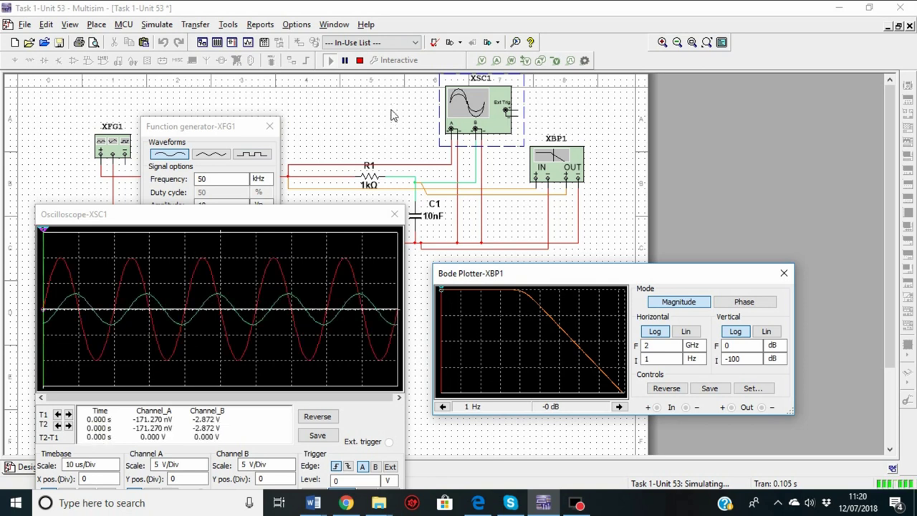
pyautogui.click(360, 61)
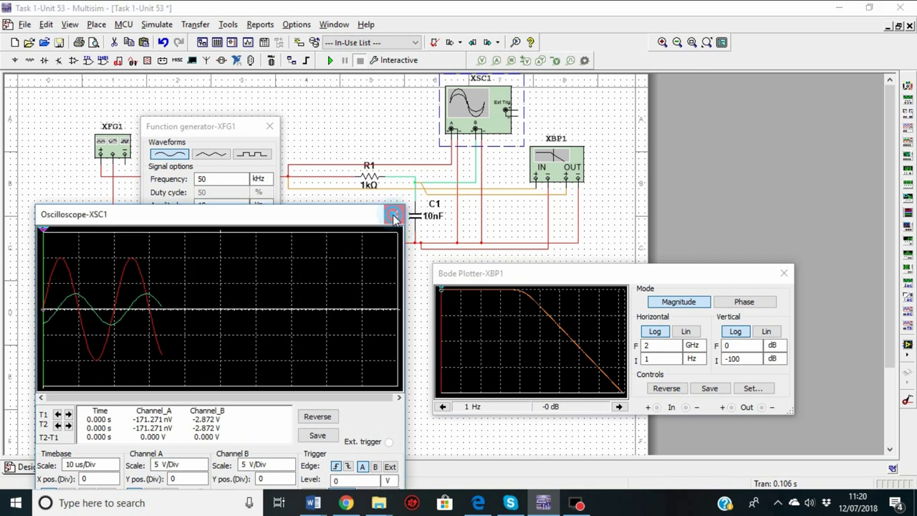
pyautogui.click(394, 215)
pyautogui.click(781, 273)
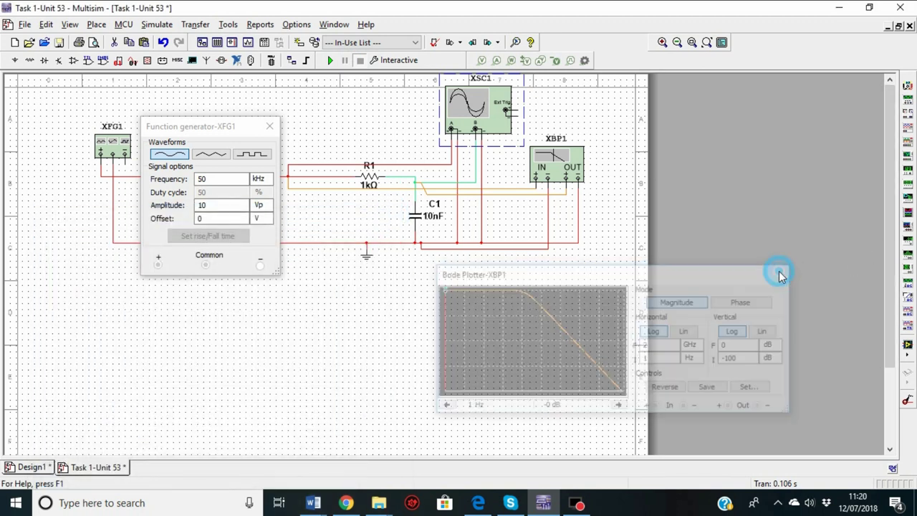
pyautogui.click(269, 127)
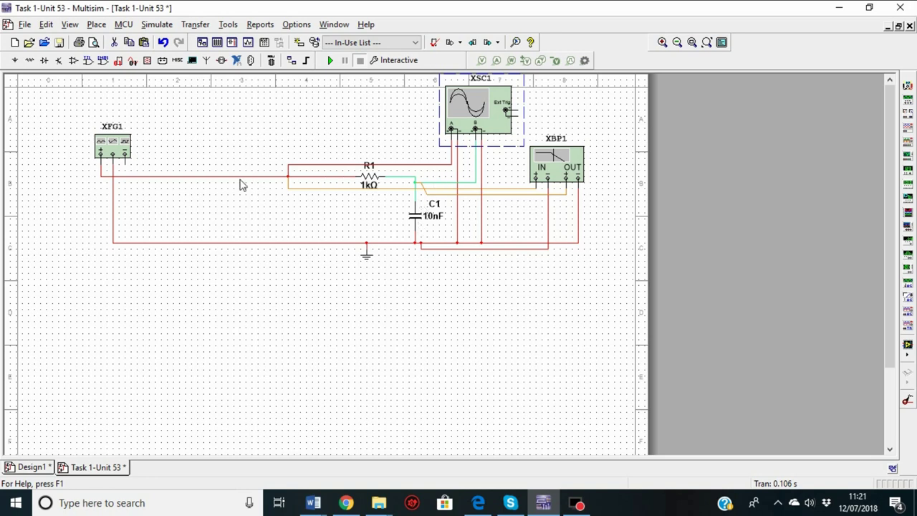
# Place a 1k resistor from the Basic group's RESISTOR family on the sheet, below the function generator's positive wire
pyautogui.click(288, 177)
pyautogui.click(29, 61)
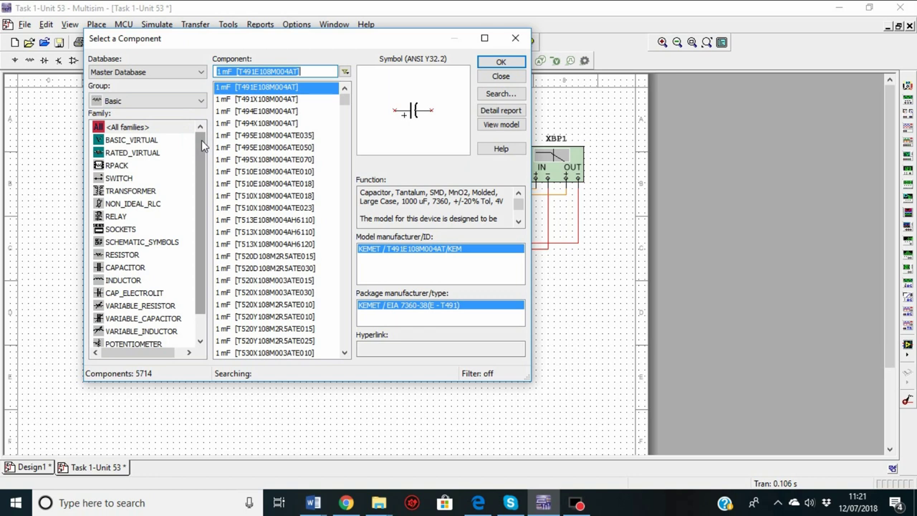
pyautogui.click(109, 257)
pyautogui.write('1k')
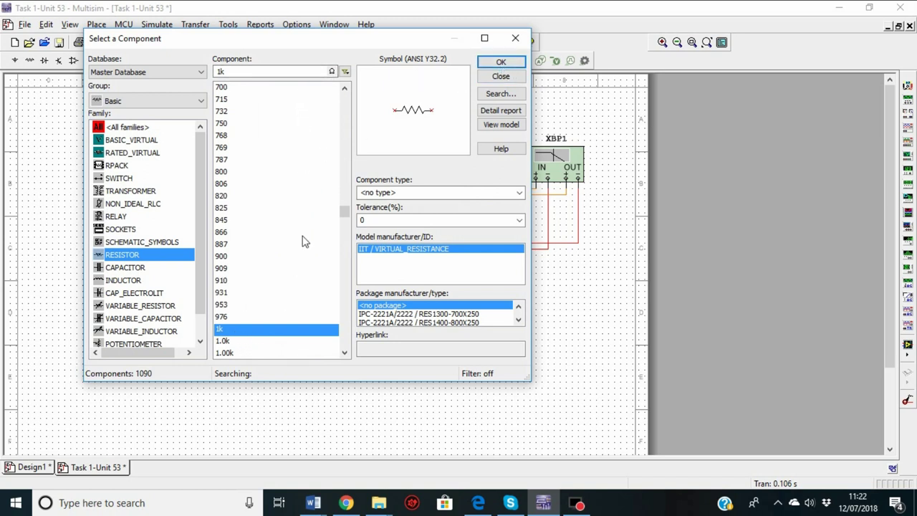
pyautogui.click(501, 62)
pyautogui.click(210, 223)
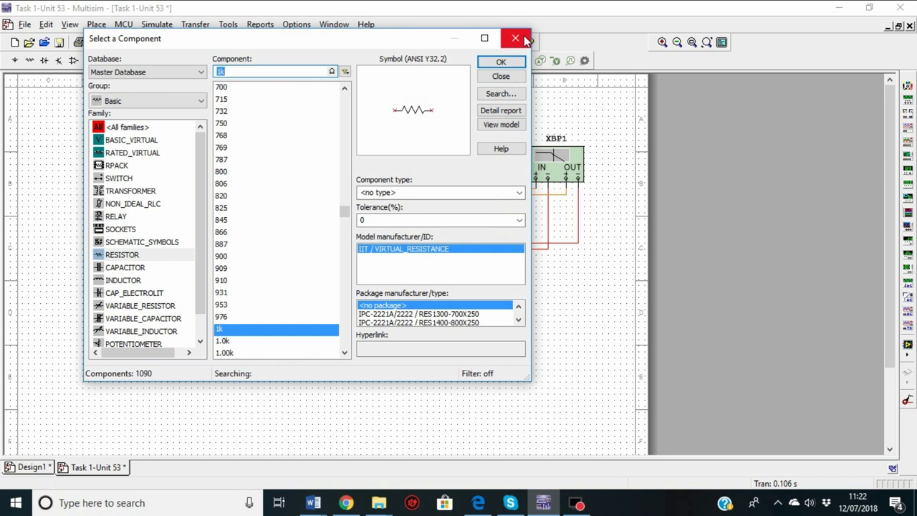
# Place a 1µ capacitor from the CAPACITOR family below the new resistor and close the component browser
pyautogui.click(147, 267)
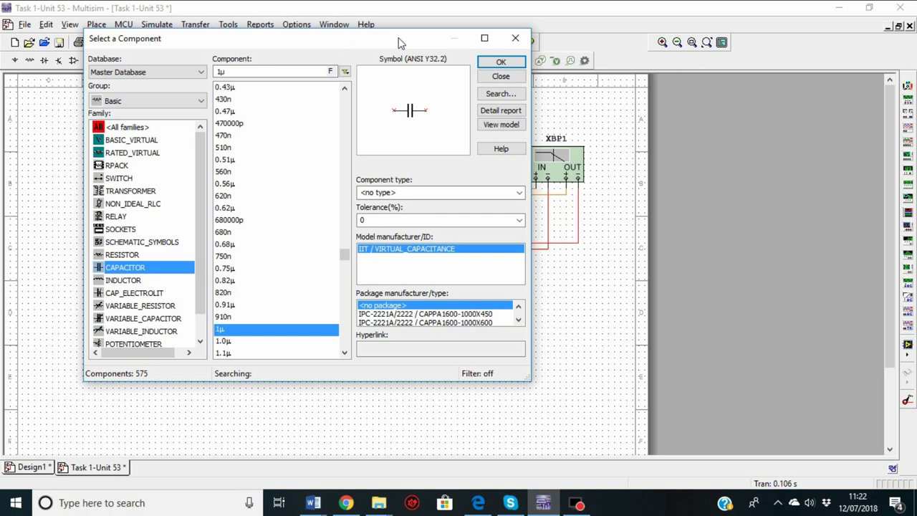
pyautogui.click(495, 61)
pyautogui.click(228, 274)
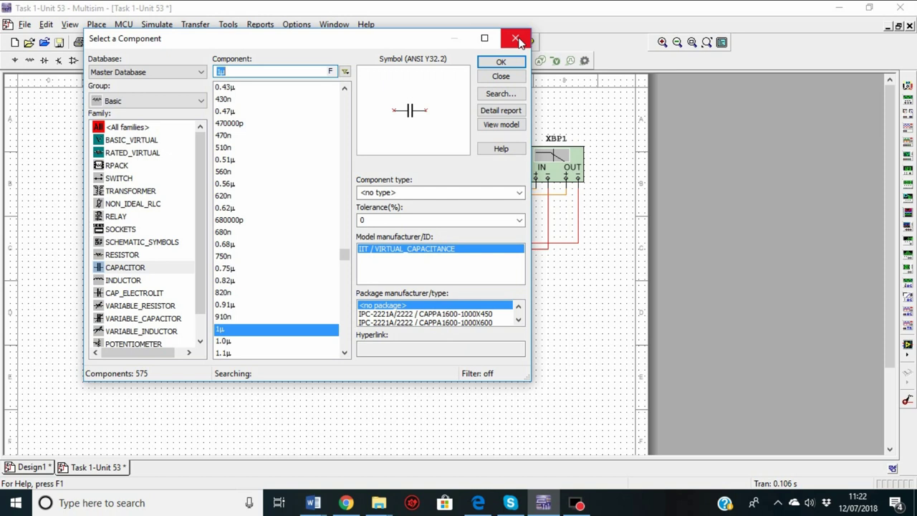
pyautogui.click(516, 38)
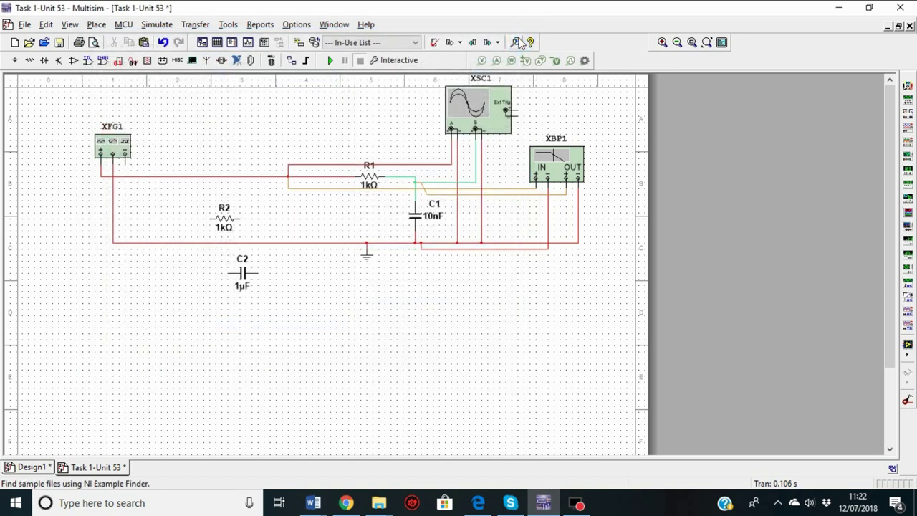
# Delete the unconnected resistor R2 and capacitor C2 from the sheet
pyautogui.click(245, 272)
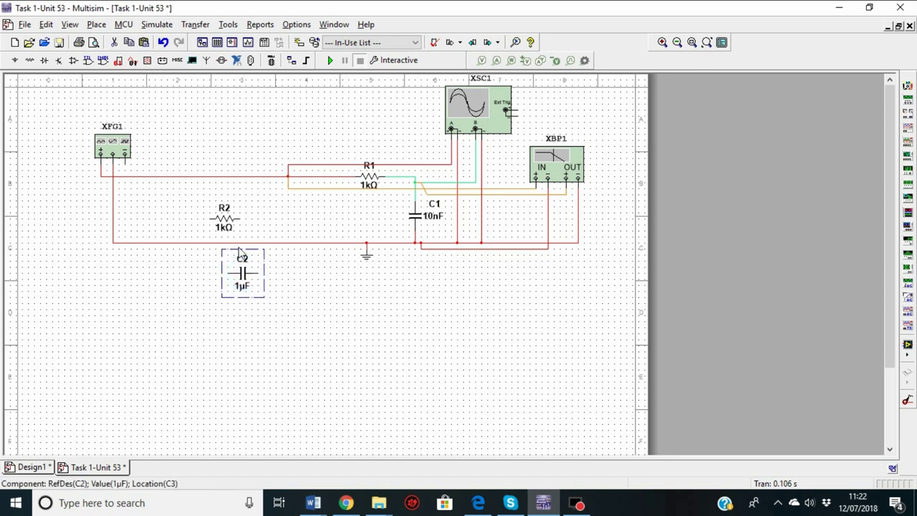
pyautogui.click(227, 223)
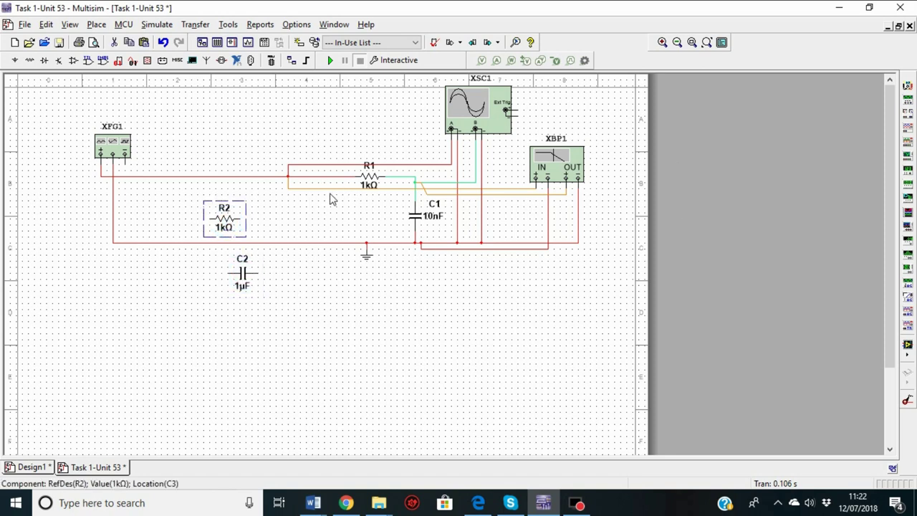
pyautogui.click(272, 285)
pyautogui.click(243, 280)
pyautogui.press('Delete')
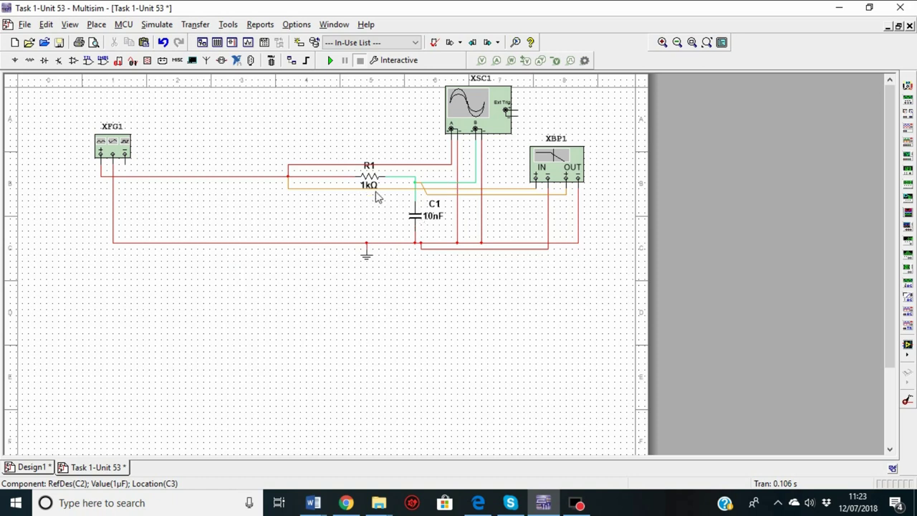
# Set capacitor C1's capacitance to 100n
pyautogui.click(428, 216)
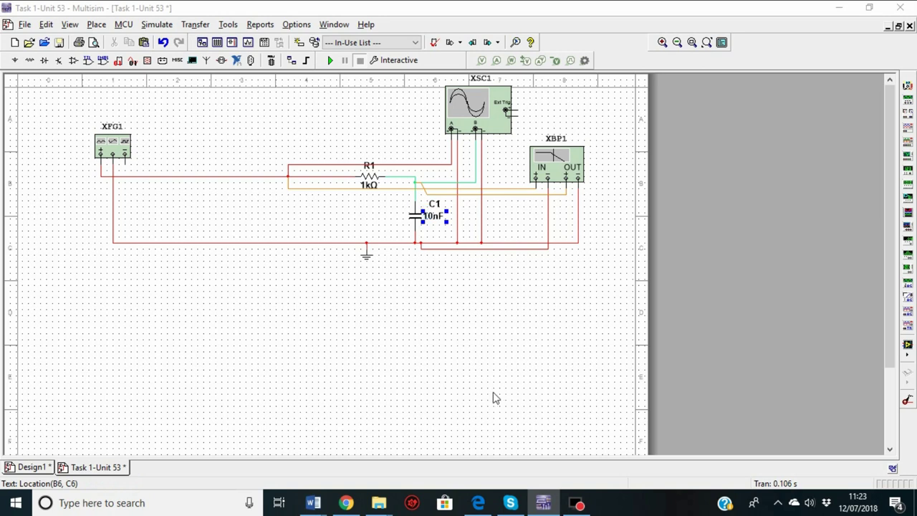
pyautogui.doubleClick(428, 217)
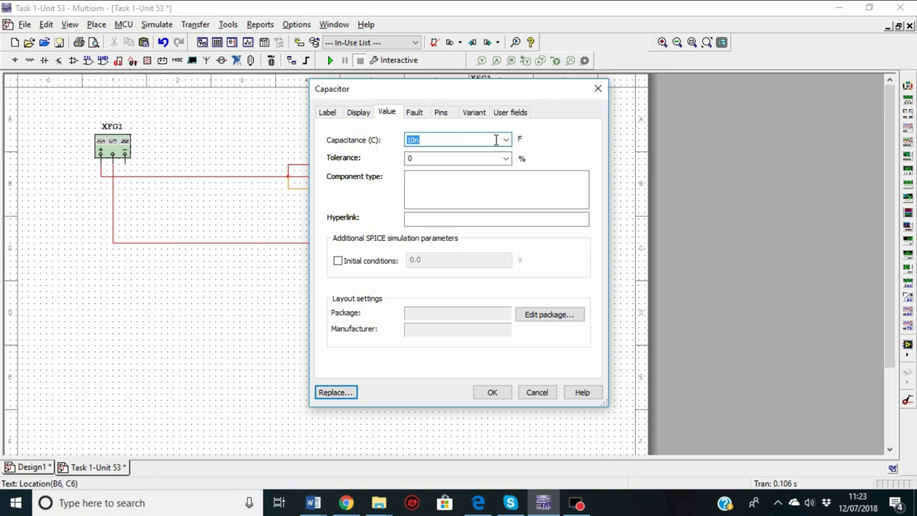
pyautogui.write('1')
pyautogui.click(493, 392)
# Set capacitor C1's capacitance back to 10n
pyautogui.click(428, 216)
pyautogui.doubleClick(428, 216)
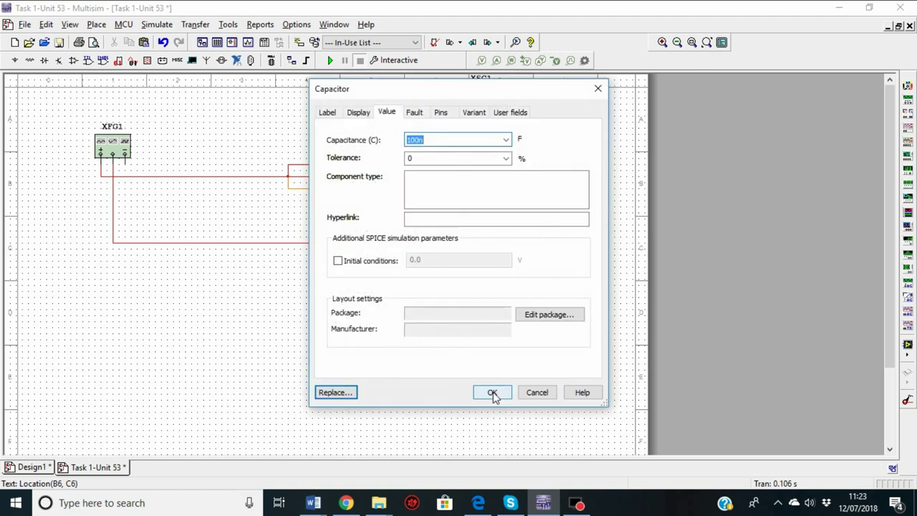
pyautogui.write('1')
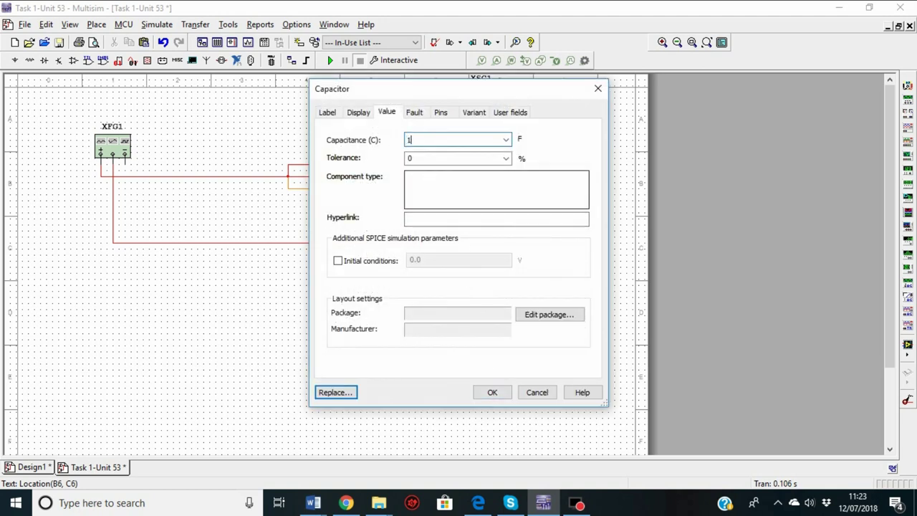
pyautogui.write('0n')
pyautogui.press('Return')
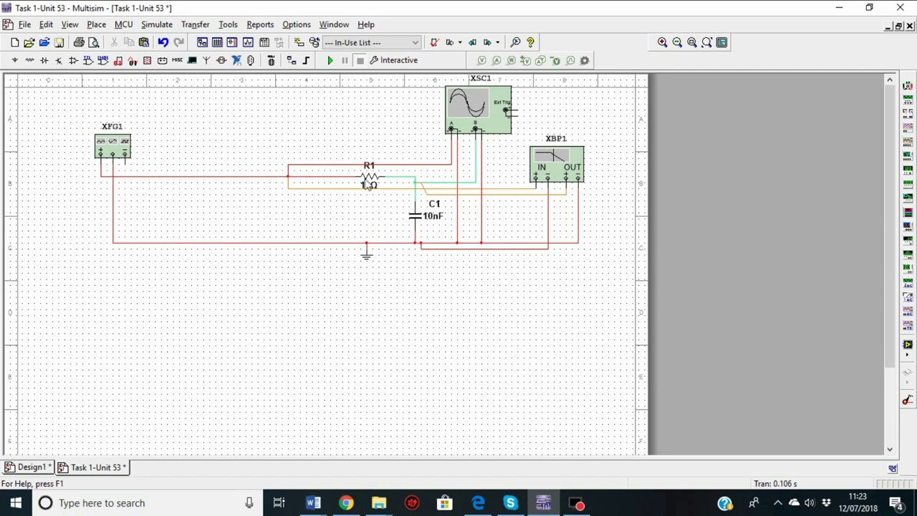
# Enter 100k as resistor R1's resistance and discard the change
pyautogui.click(367, 187)
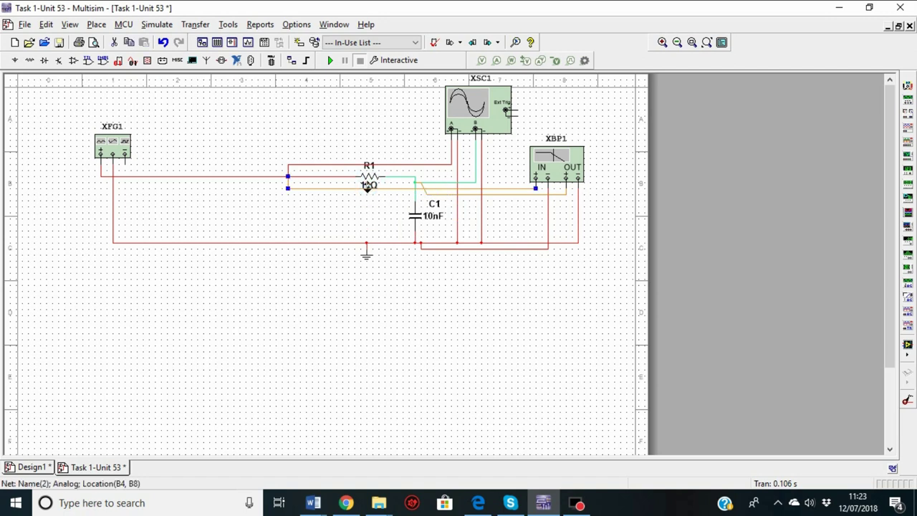
pyautogui.click(368, 186)
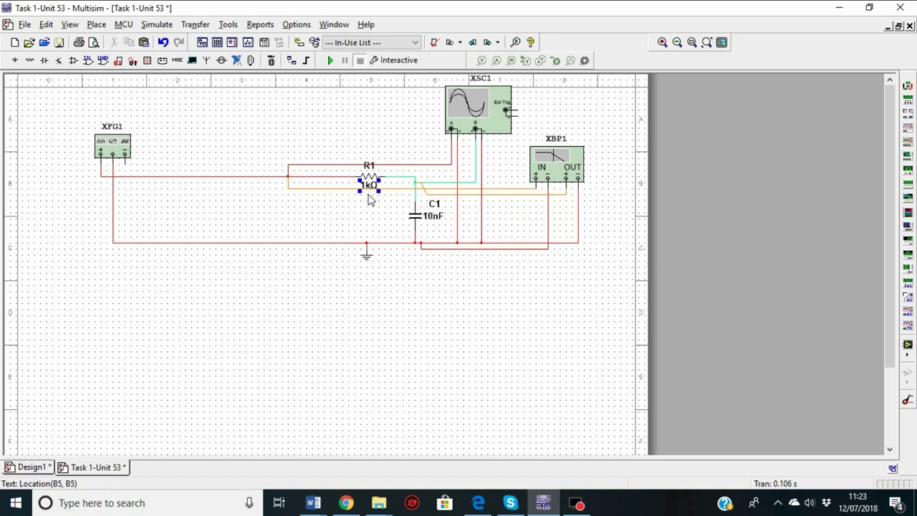
pyautogui.doubleClick(371, 185)
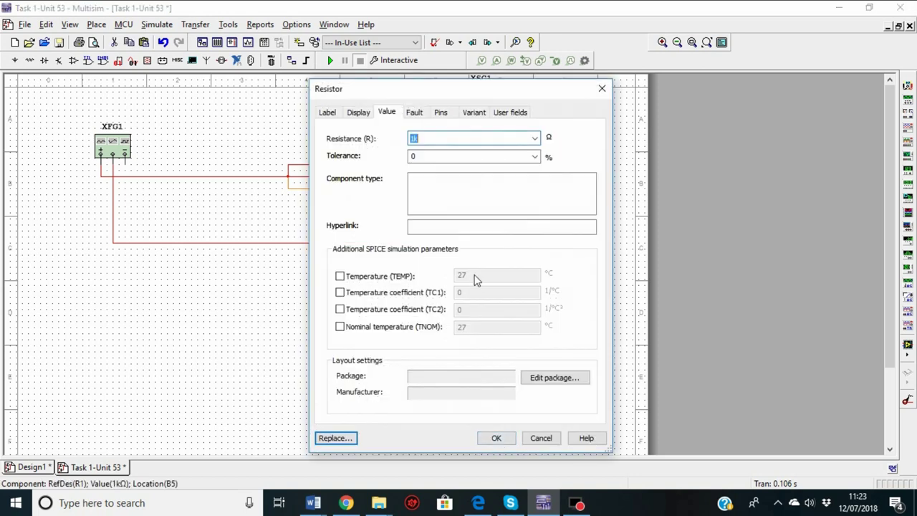
pyautogui.click(423, 139)
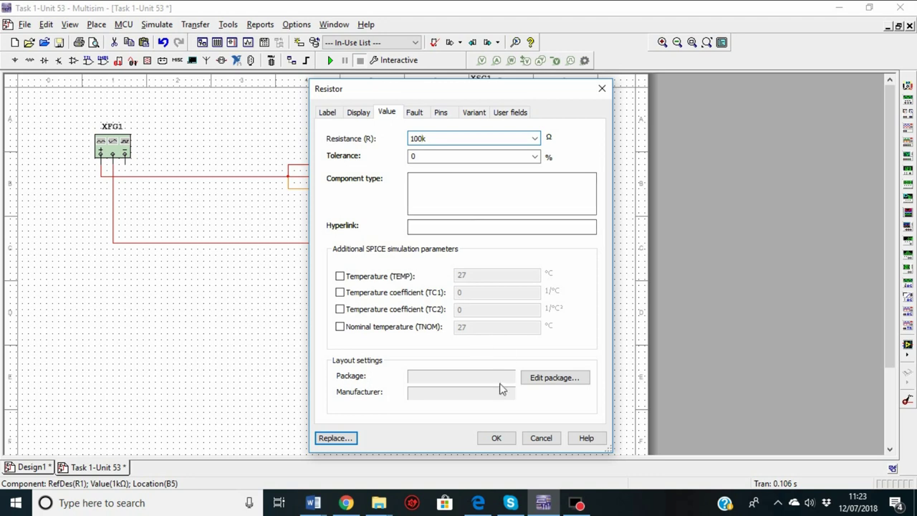
pyautogui.click(541, 438)
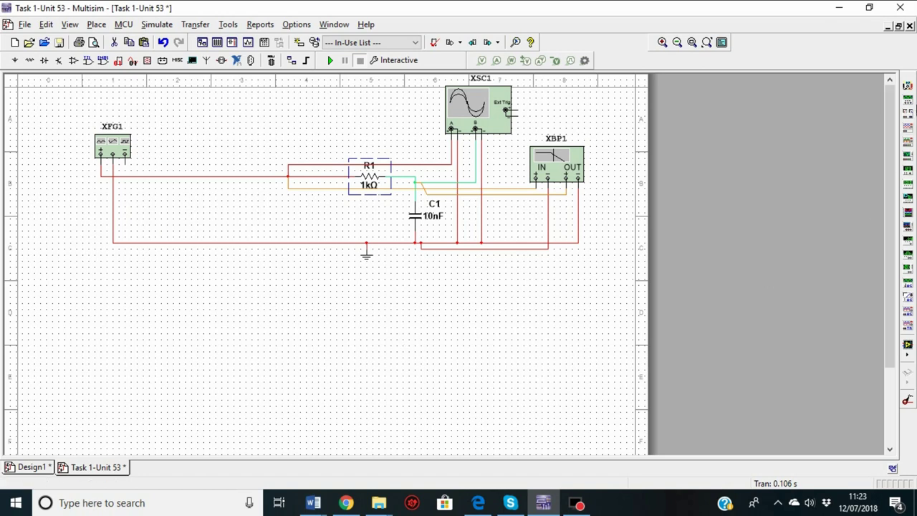
# Place a second function generator in the empty area below the circuit and delete it again
pyautogui.click(908, 101)
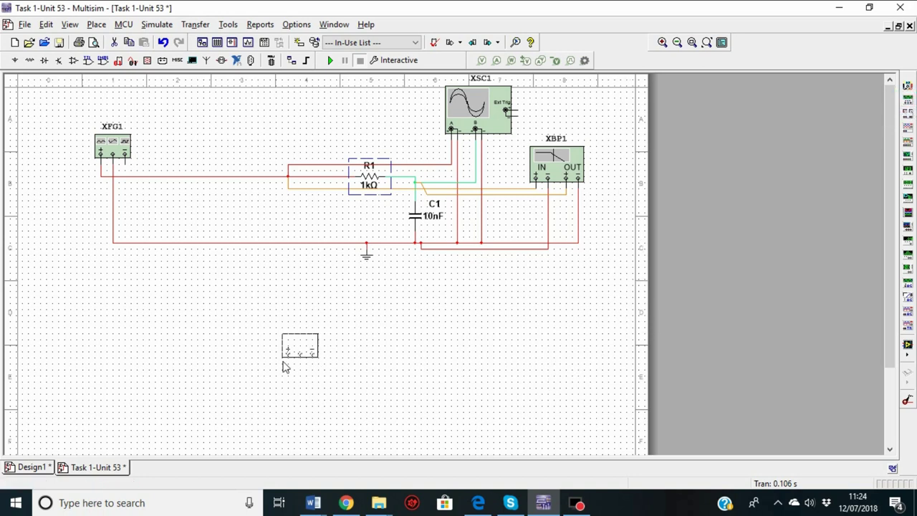
pyautogui.click(201, 332)
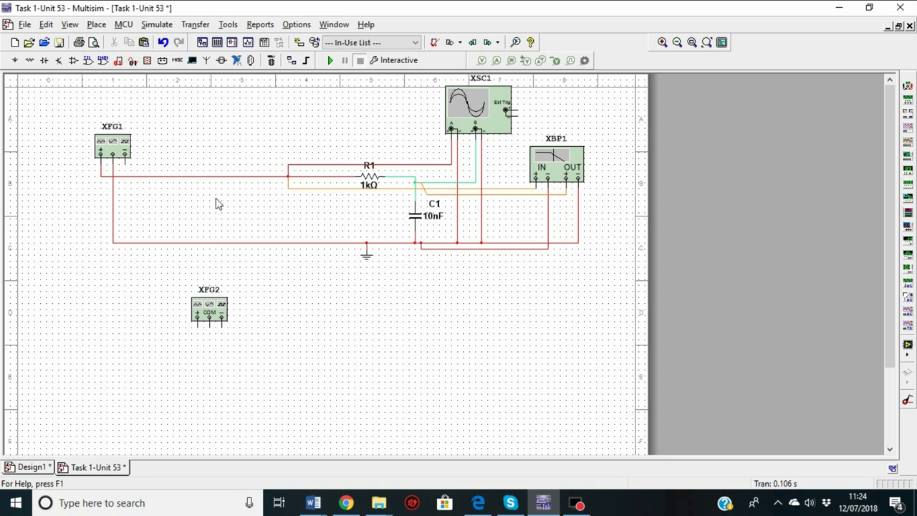
pyautogui.click(219, 311)
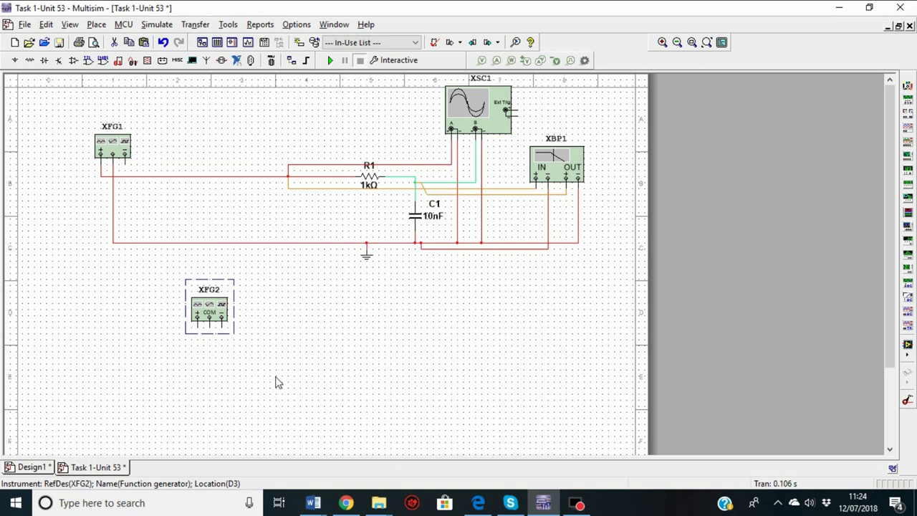
pyautogui.press('Delete')
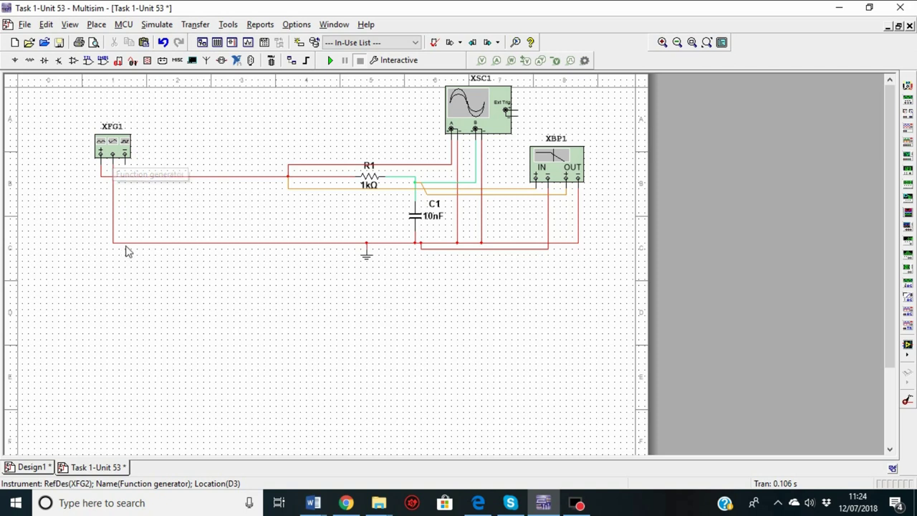
# Examine the GROUND and DGND components in the POWER_SOURCES family, and close the component browser without placing anything
pyautogui.click(366, 252)
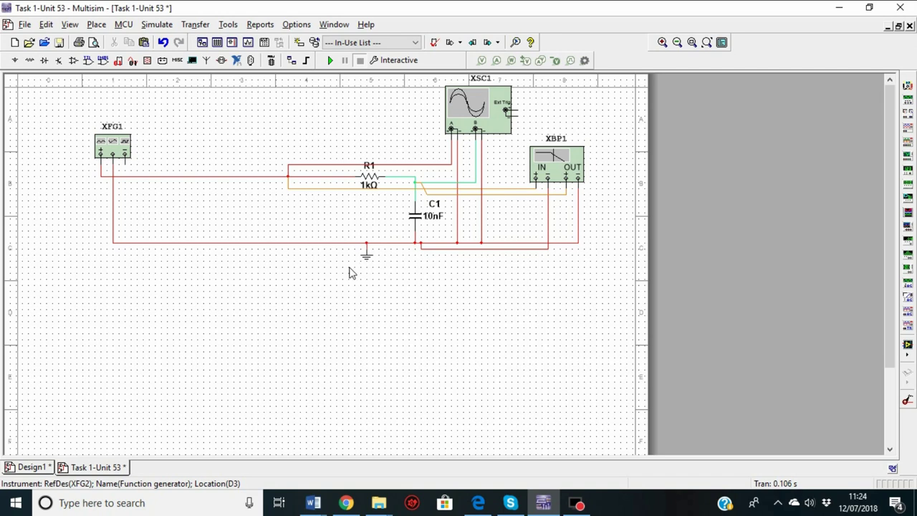
pyautogui.click(15, 61)
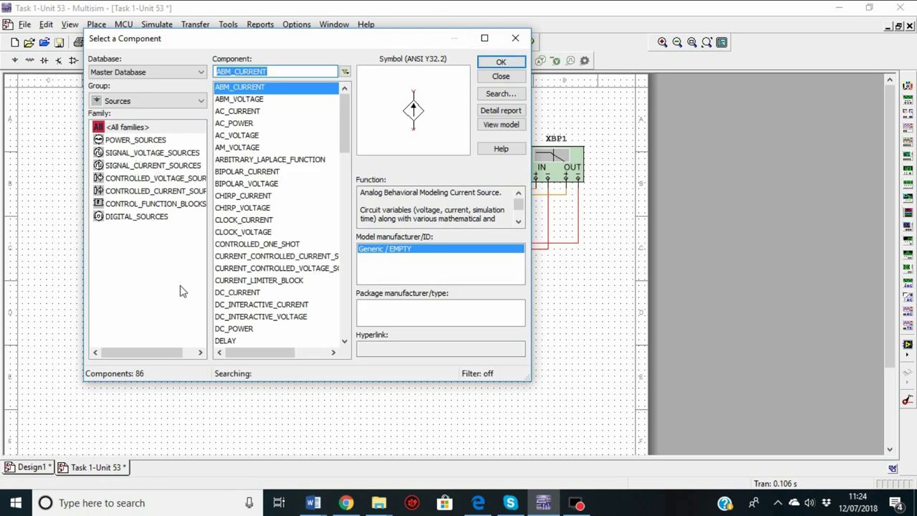
pyautogui.click(158, 142)
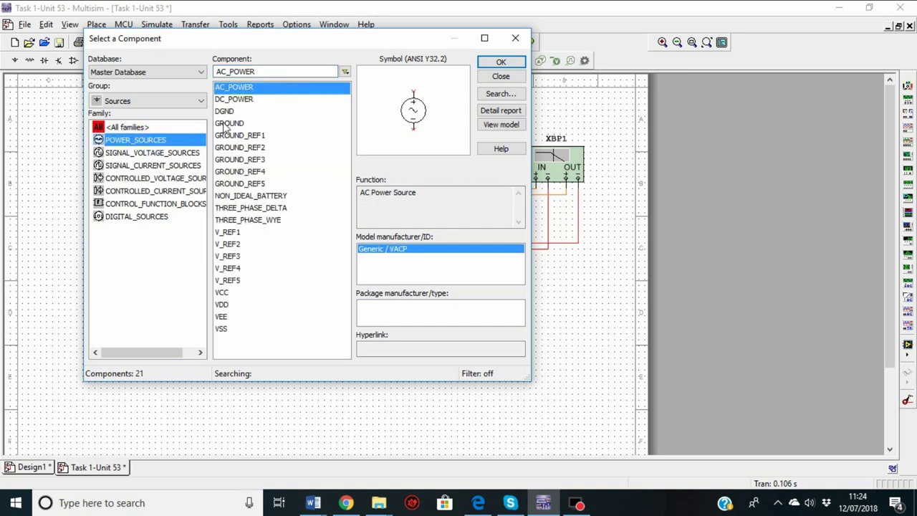
pyautogui.click(226, 123)
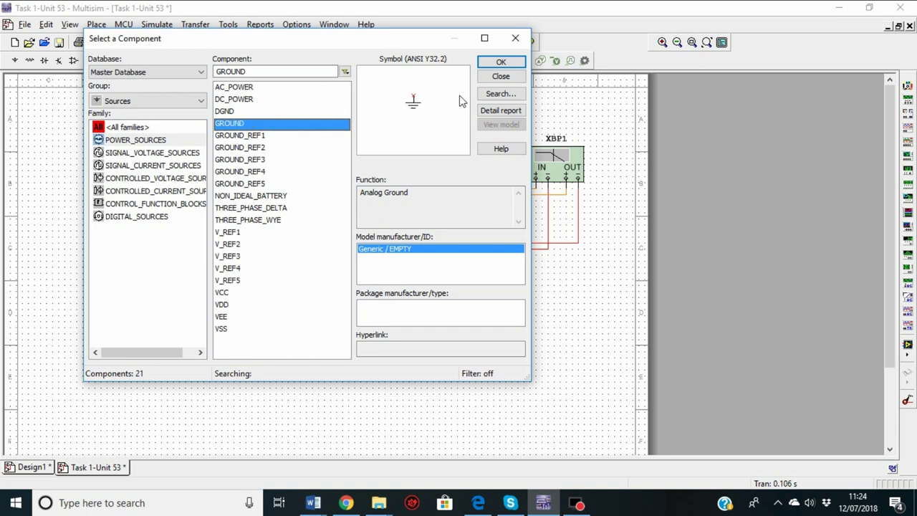
pyautogui.click(235, 111)
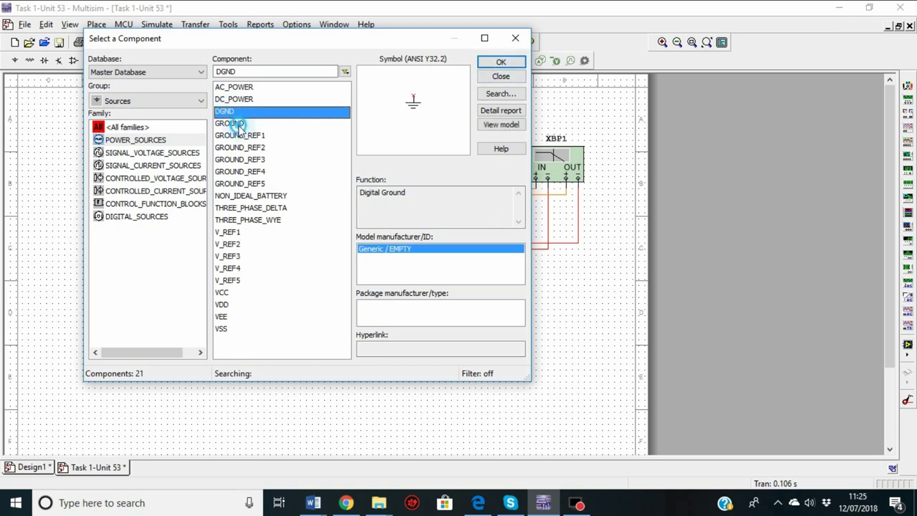
pyautogui.click(237, 124)
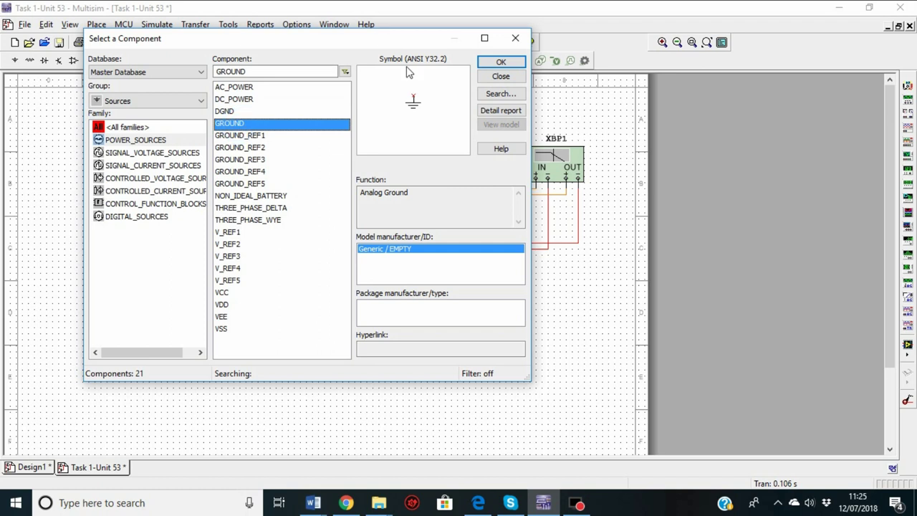
pyautogui.click(516, 39)
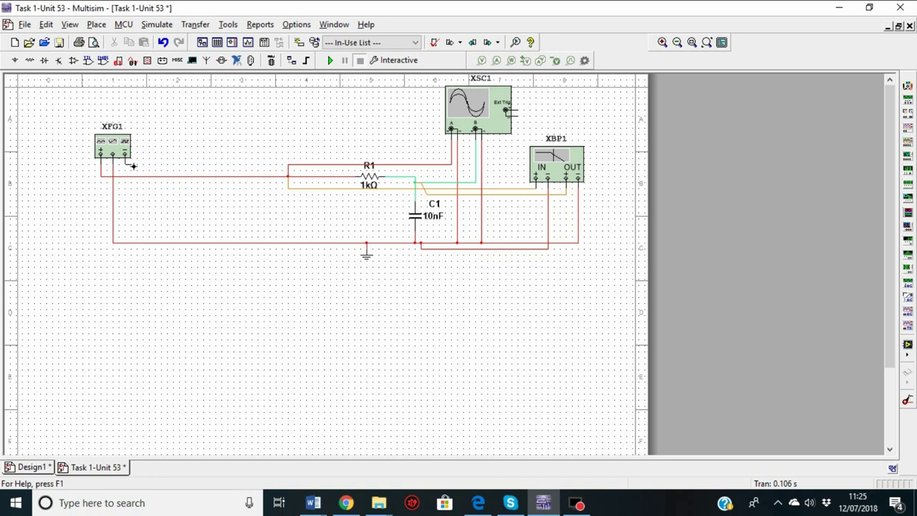
# Start a wire from function generator XFG1's negative terminal and cancel it
pyautogui.click(133, 165)
pyautogui.rightClick(163, 141)
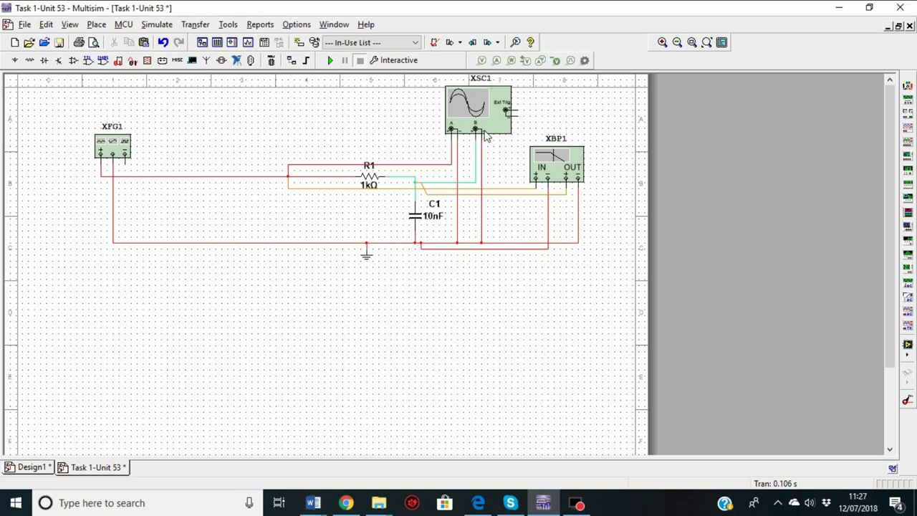
# Delete the ground wire of oscilloscope XSC1's channel B negative terminal and rewire that terminal to channel A's negative wire
pyautogui.click(481, 166)
pyautogui.press('Delete')
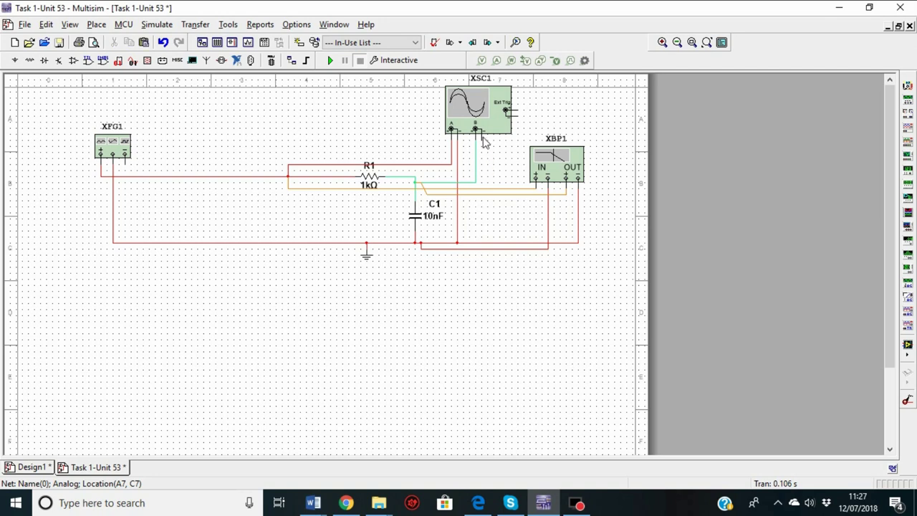
pyautogui.click(476, 130)
pyautogui.click(459, 157)
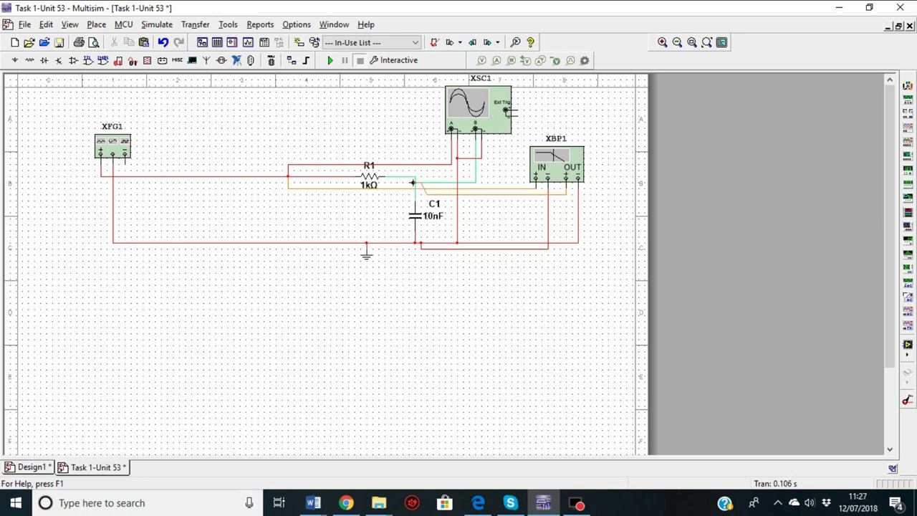
# Change the segment color of the wire between oscilloscope channel B and the R1–C1 node to dark blue
pyautogui.rightClick(475, 180)
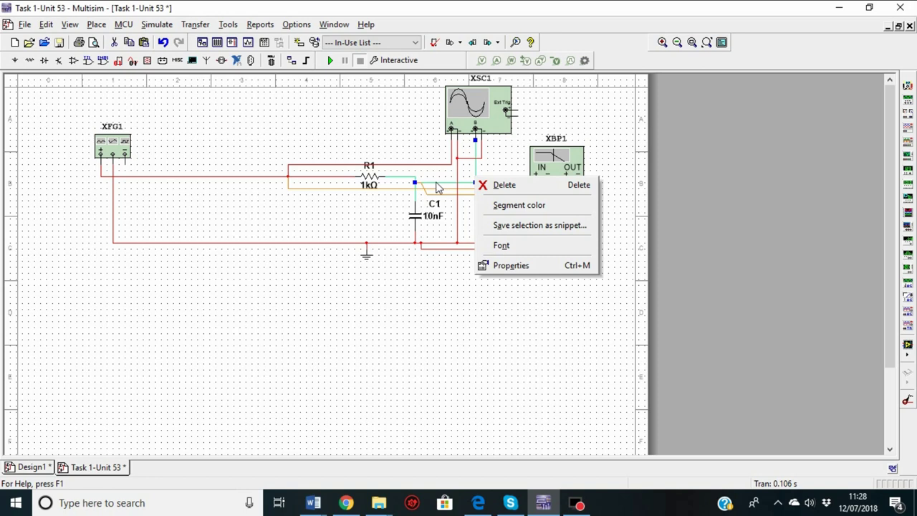
pyautogui.click(422, 164)
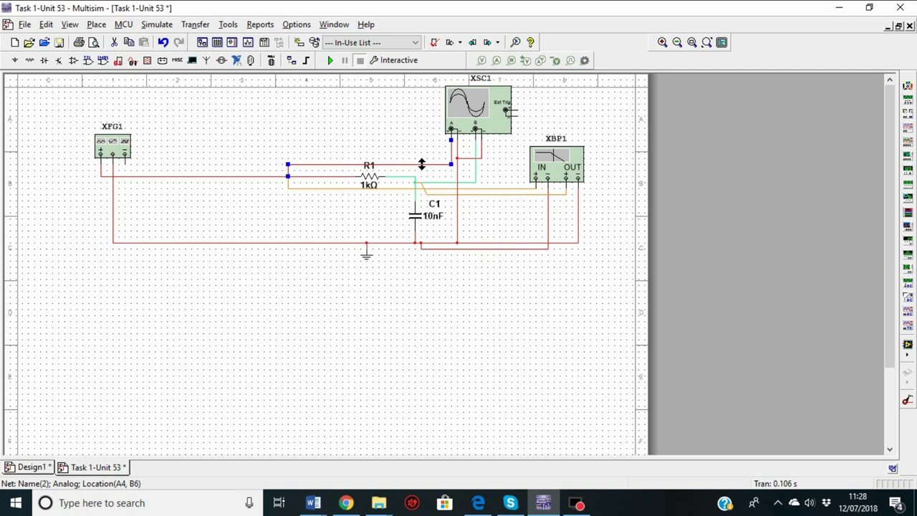
pyautogui.hotkey('ctrl', 'c')
pyautogui.click(443, 183)
pyautogui.rightClick(443, 182)
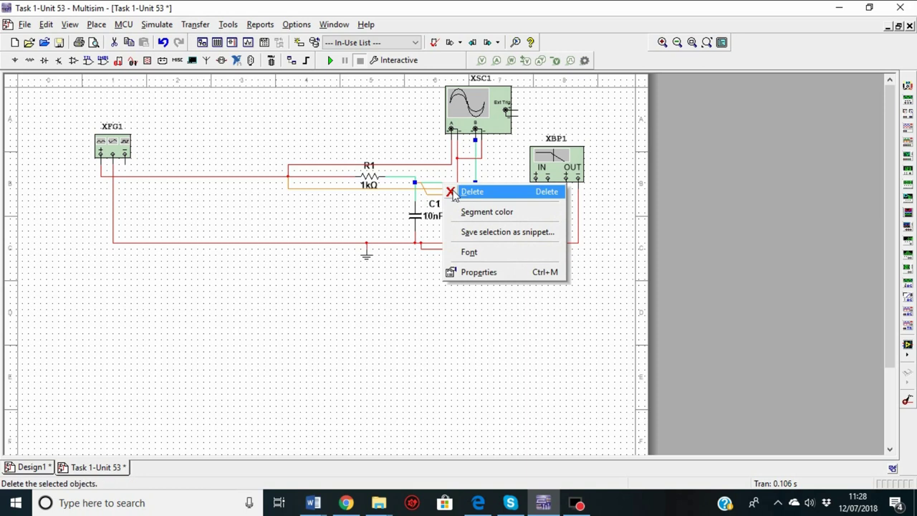
pyautogui.click(469, 213)
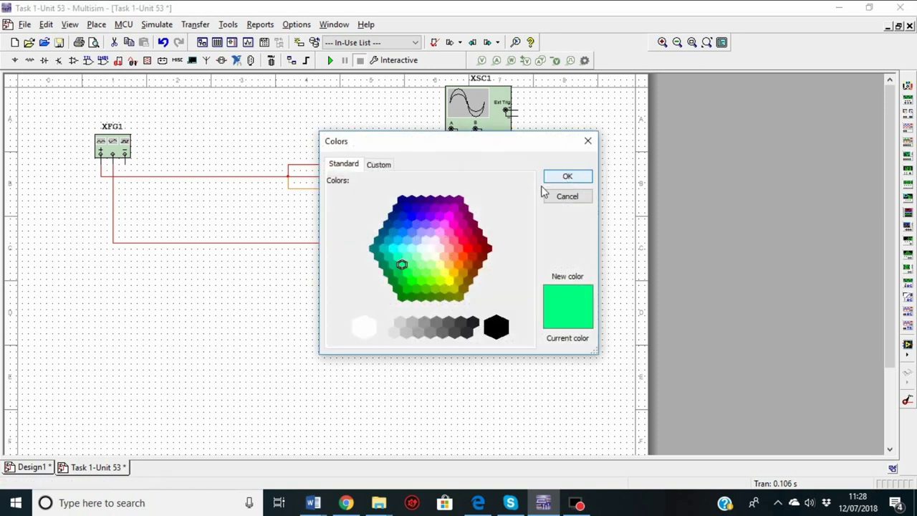
pyautogui.click(403, 216)
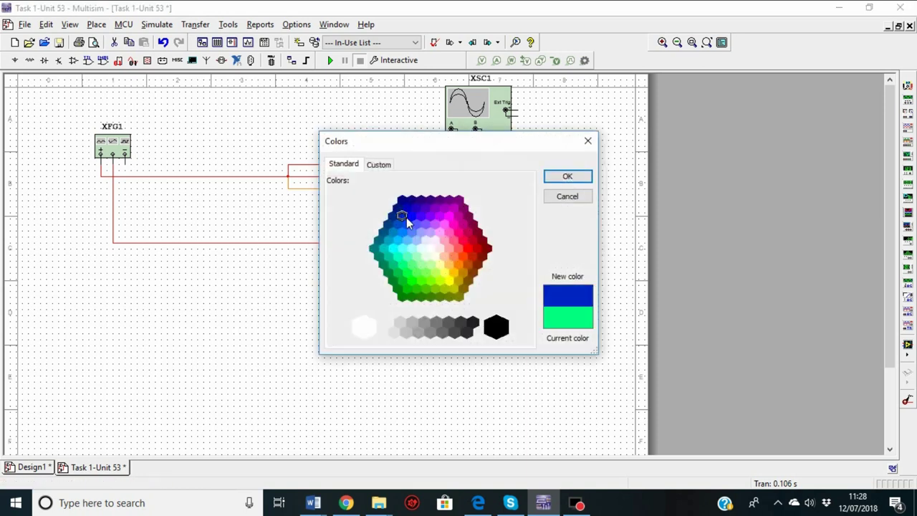
pyautogui.click(563, 177)
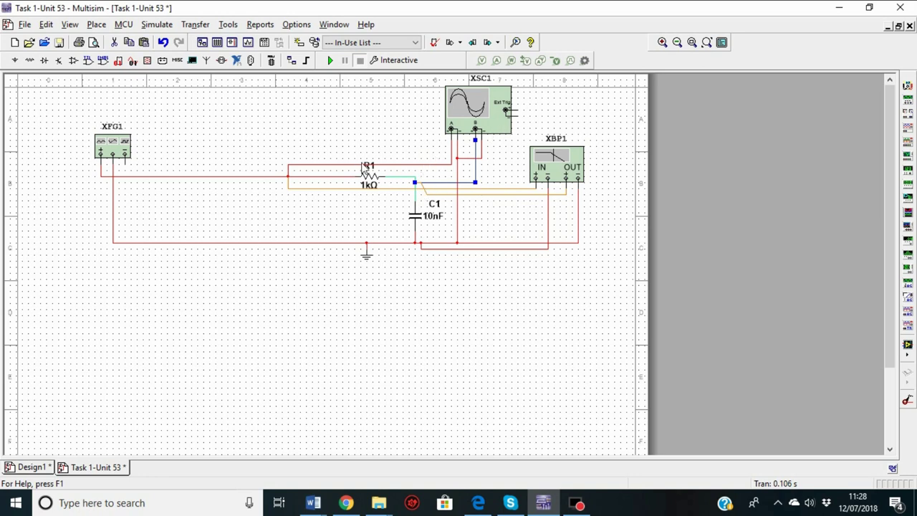
# Change the segment color of the wire between oscilloscope channel A and R1's input side to purple
pyautogui.click(387, 164)
pyautogui.rightClick(387, 164)
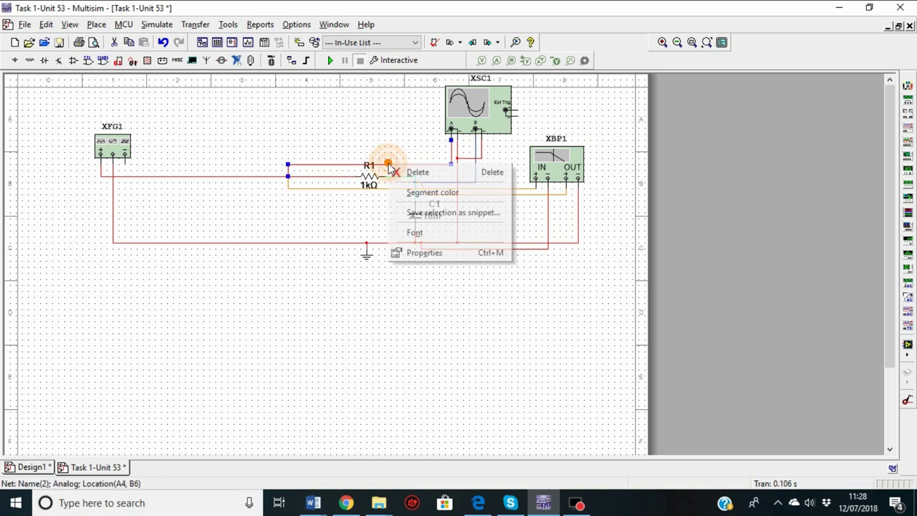
pyautogui.click(407, 196)
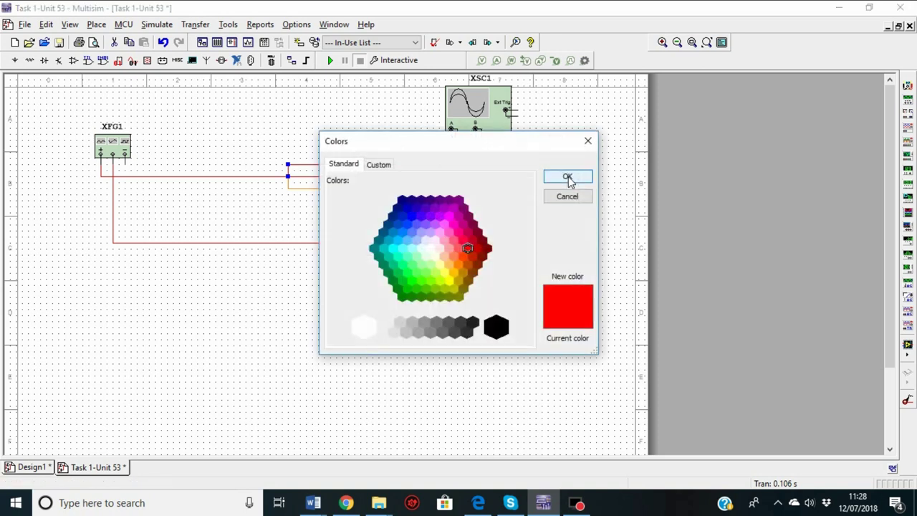
pyautogui.click(458, 200)
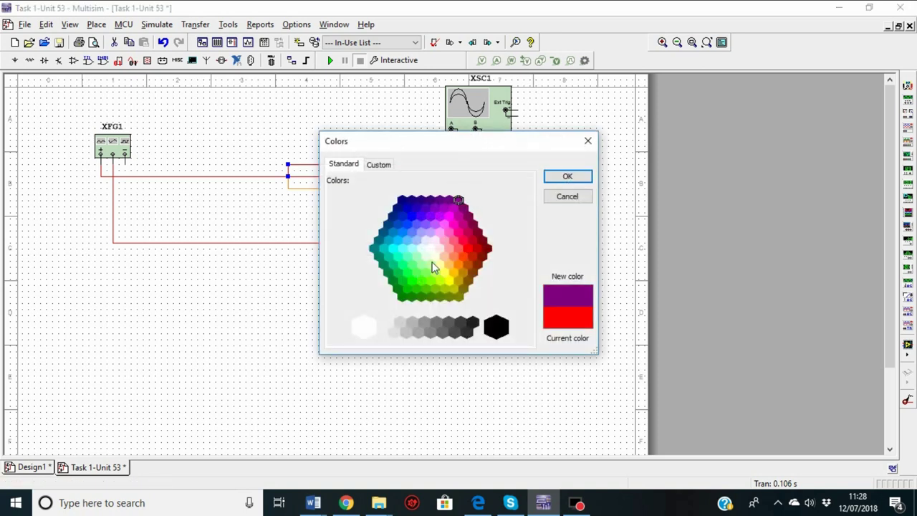
pyautogui.click(458, 215)
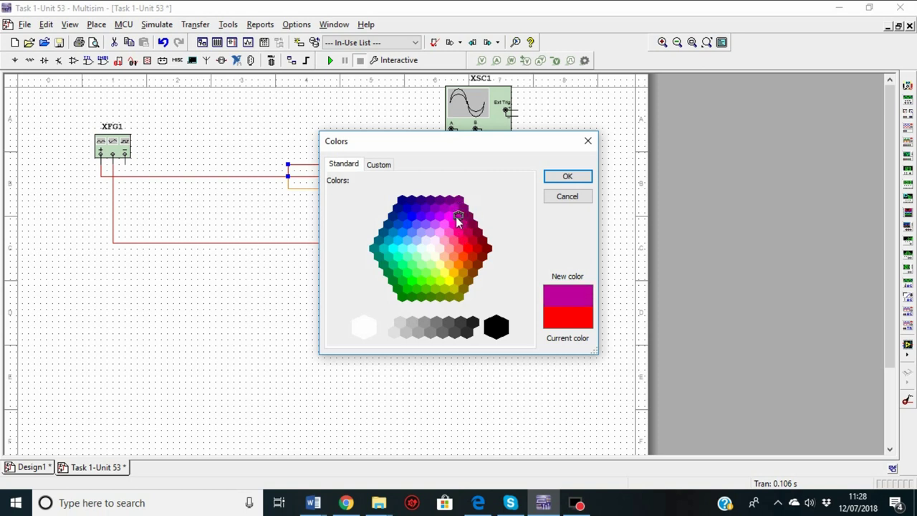
pyautogui.click(557, 177)
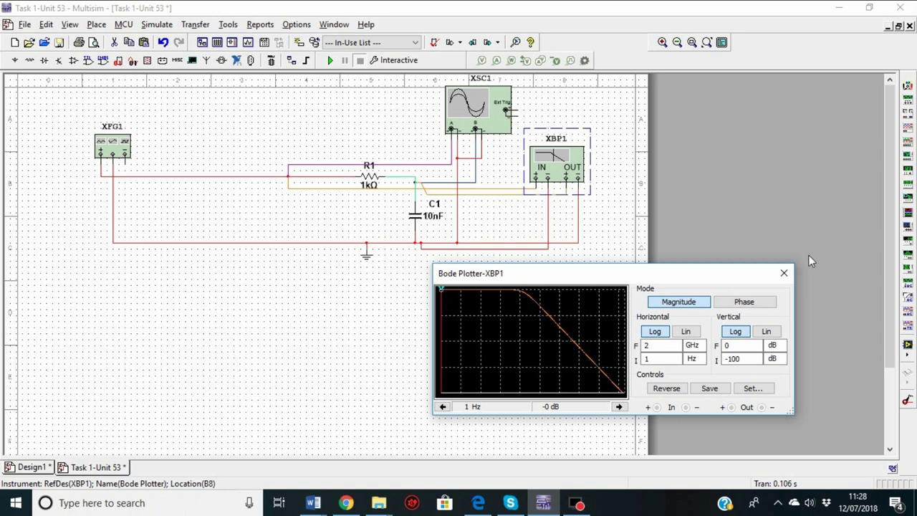
# Close the Bode plotter window, examine the two channel traces on oscilloscope XSC1, and close its window
pyautogui.click(784, 273)
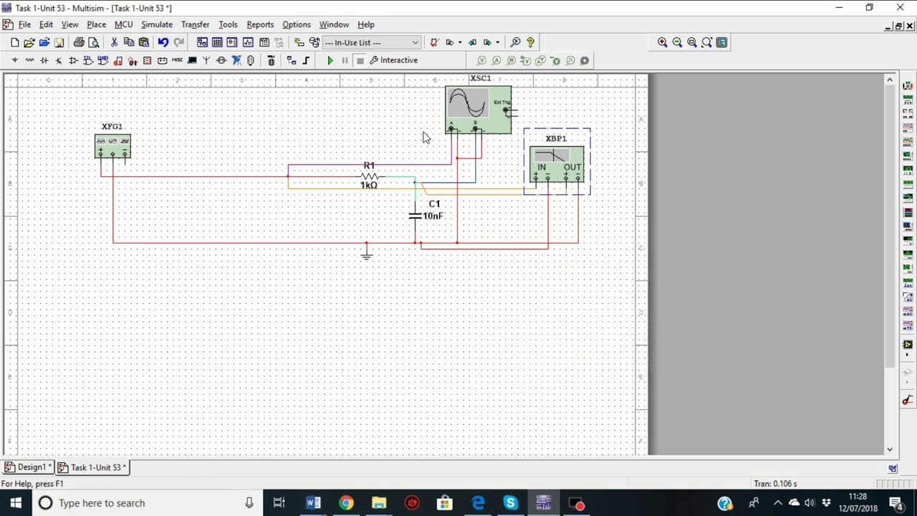
pyautogui.doubleClick(464, 113)
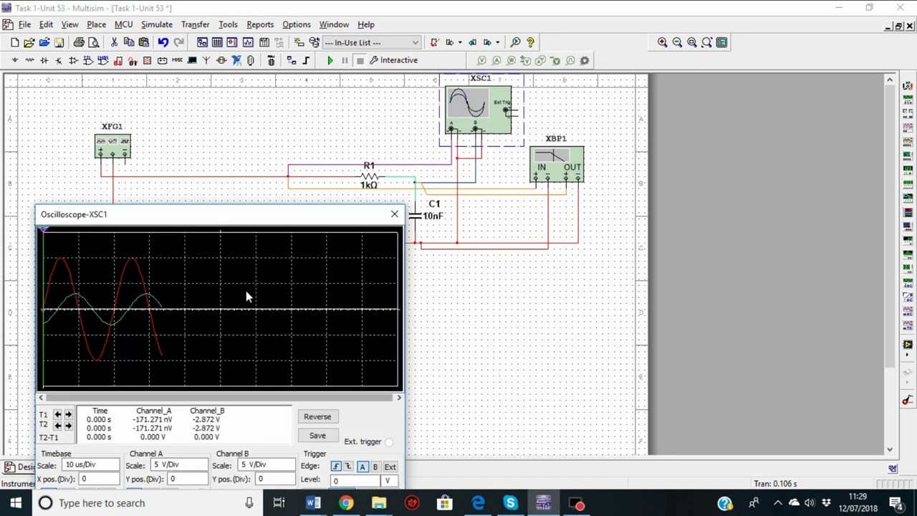
pyautogui.click(394, 214)
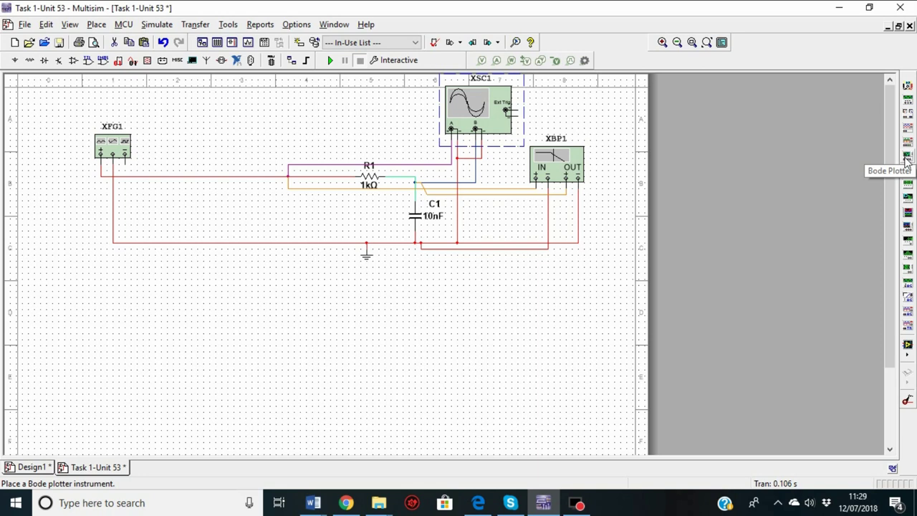
# Place a second Bode plotter below XBP1 and delete it again
pyautogui.click(906, 162)
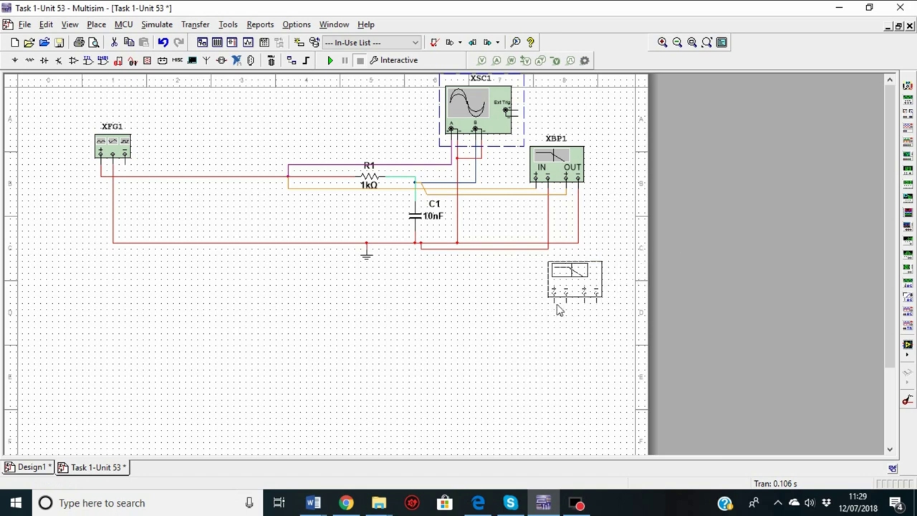
pyautogui.click(558, 306)
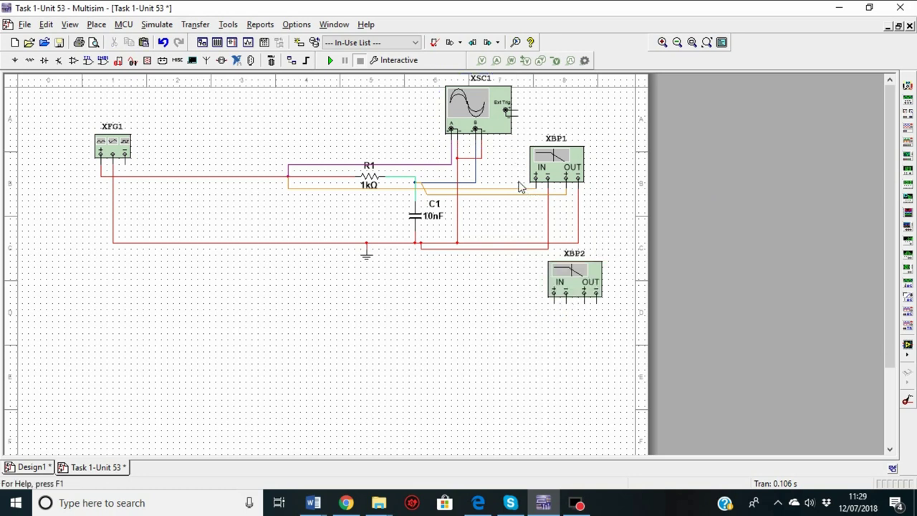
pyautogui.click(568, 301)
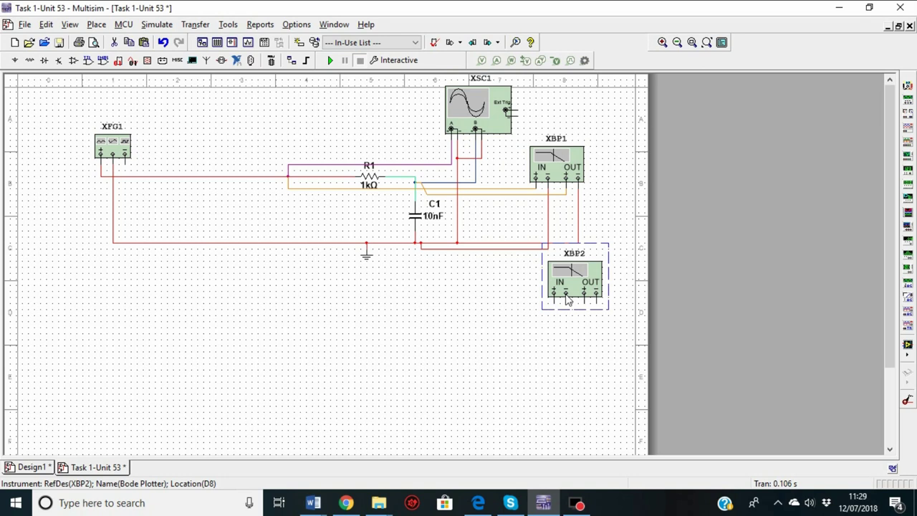
pyautogui.press('Delete')
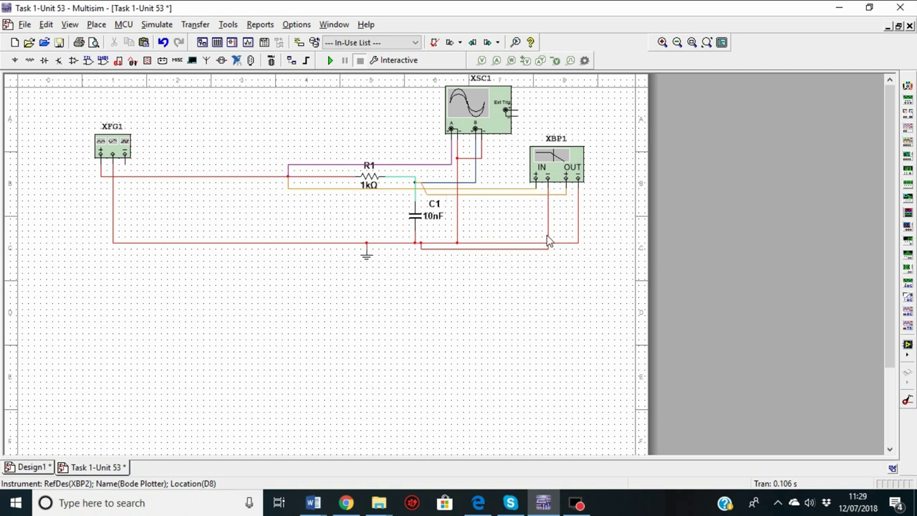
# Delete the ground wire of Bode plotter XBP1's IN negative terminal and rewire that terminal to the OUT negative wire
pyautogui.click(577, 228)
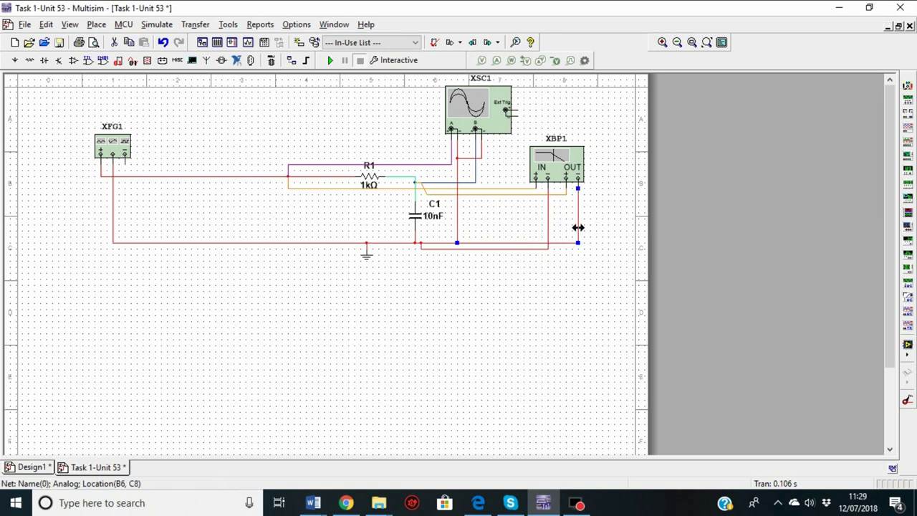
pyautogui.click(547, 218)
pyautogui.hotkey('ctrl', 'c')
pyautogui.press('Delete')
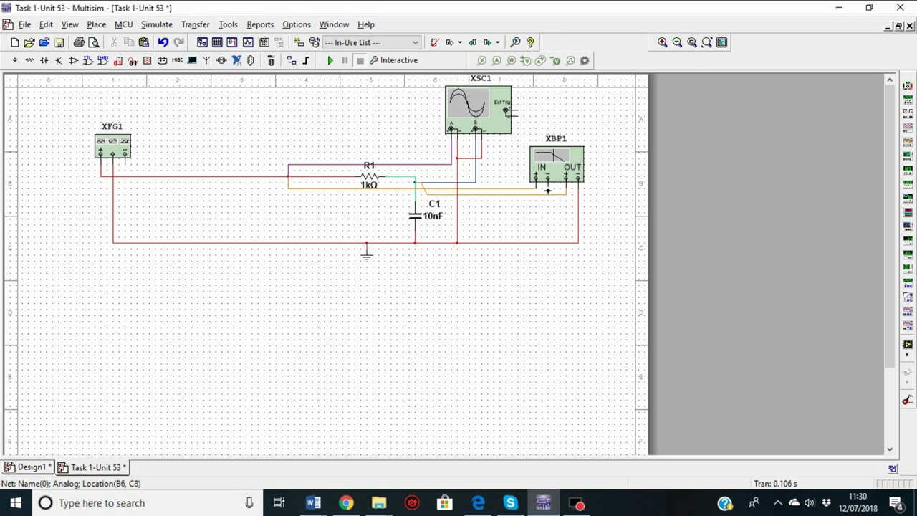
pyautogui.click(548, 188)
pyautogui.click(581, 217)
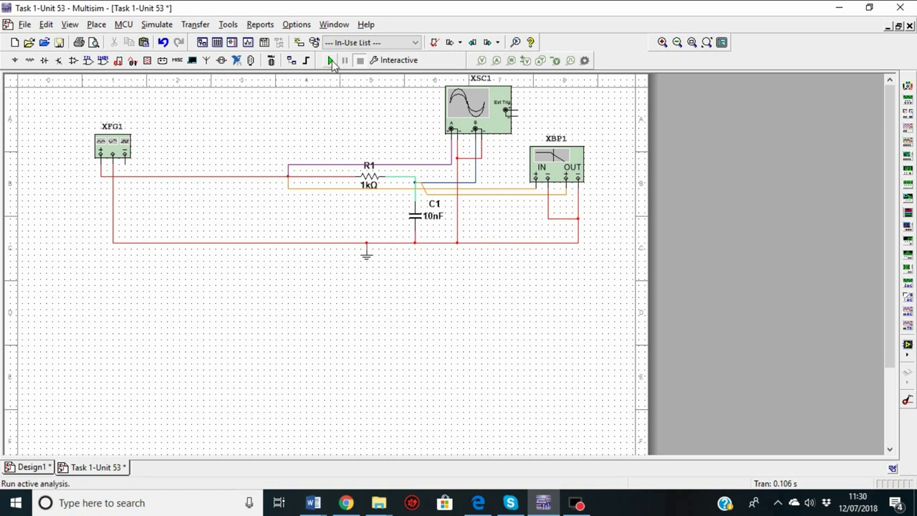
# Run the interactive simulation of the circuit briefly and stop it
pyautogui.click(26, 25)
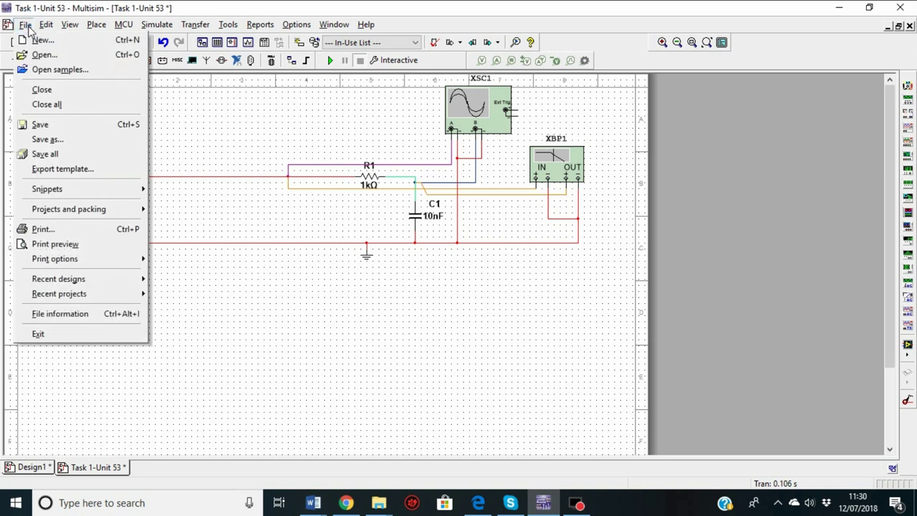
pyautogui.click(27, 26)
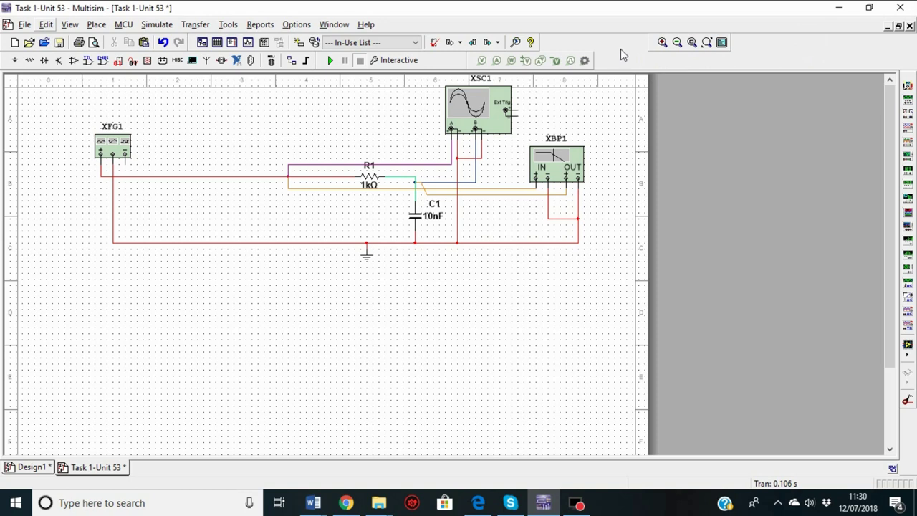
pyautogui.click(330, 61)
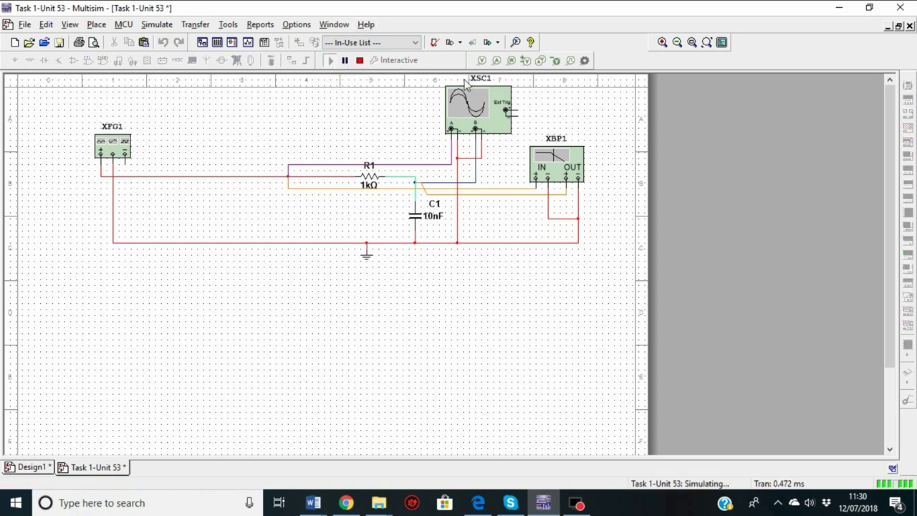
pyautogui.click(359, 61)
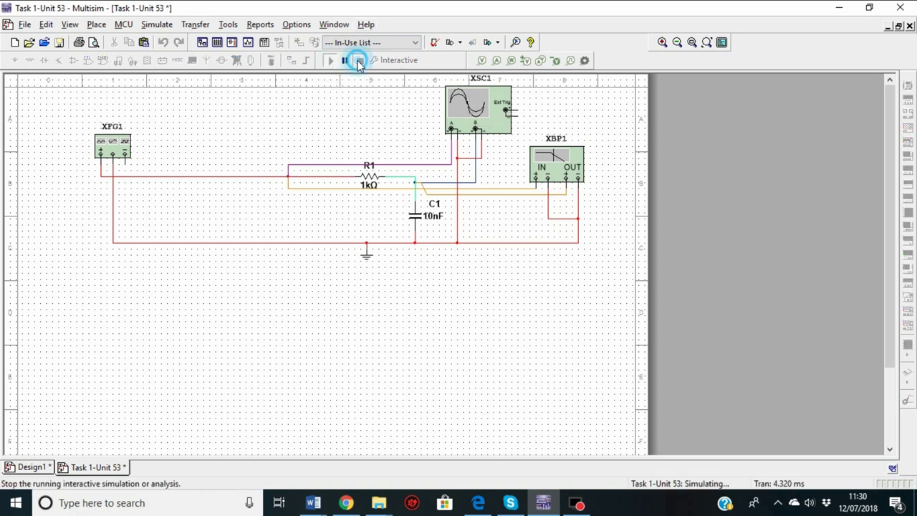
# Open the windows of oscilloscope XSC1, Bode plotter XBP1 and function generator XFG1, and arrange them without overlapping
pyautogui.doubleClick(462, 108)
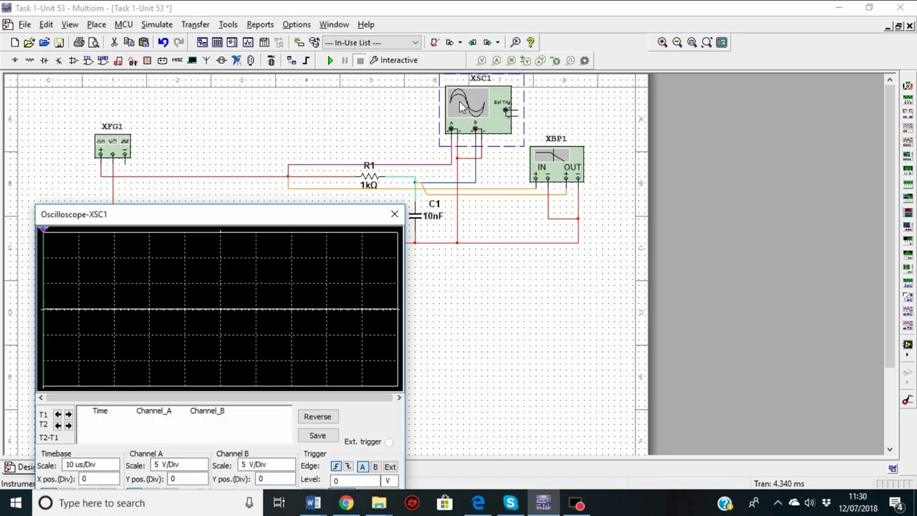
pyautogui.moveTo(200, 214); pyautogui.dragTo(240, 262)
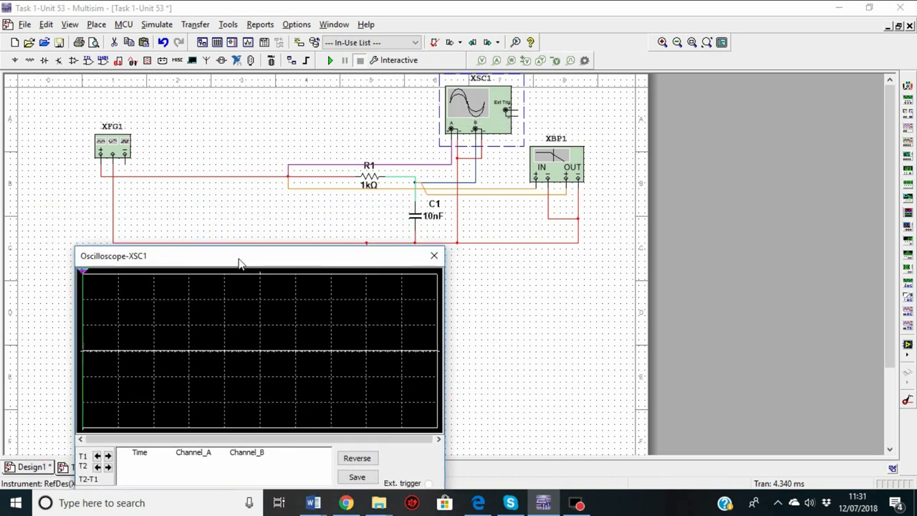
pyautogui.doubleClick(551, 162)
pyautogui.moveTo(558, 276); pyautogui.dragTo(625, 279)
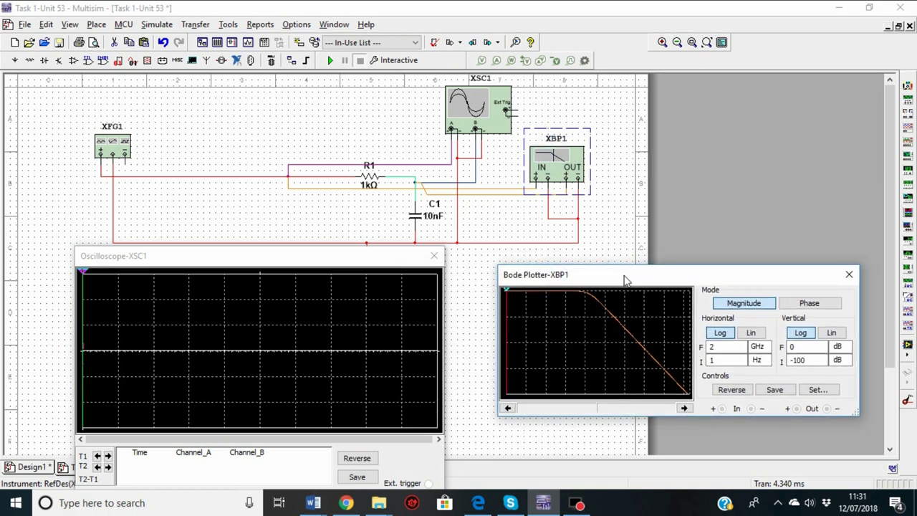
pyautogui.doubleClick(108, 143)
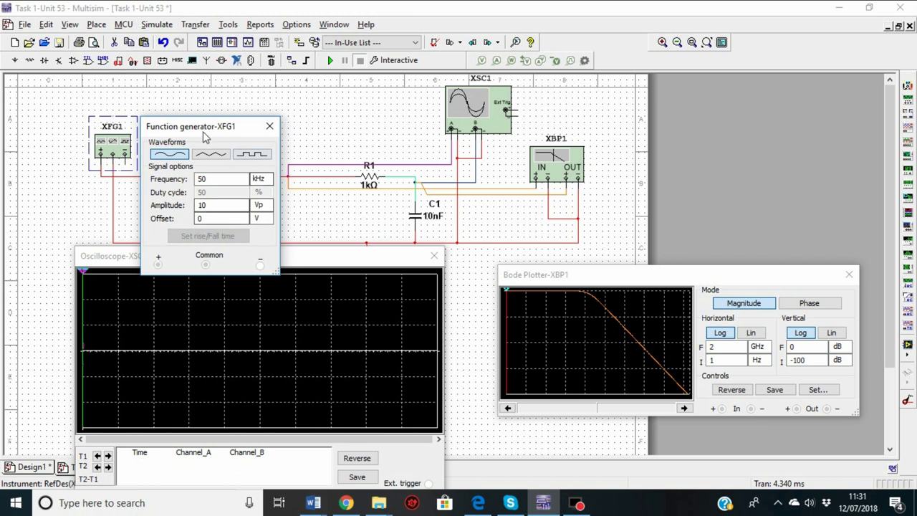
pyautogui.moveTo(203, 127); pyautogui.dragTo(210, 100)
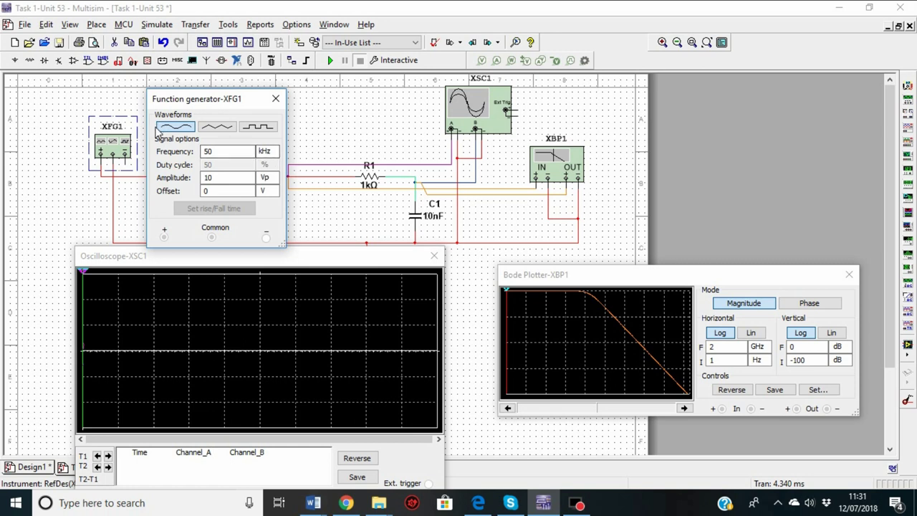
# Switch function generator XFG1's waveform to triangular and square, and return it to sine
pyautogui.click(214, 128)
pyautogui.click(249, 129)
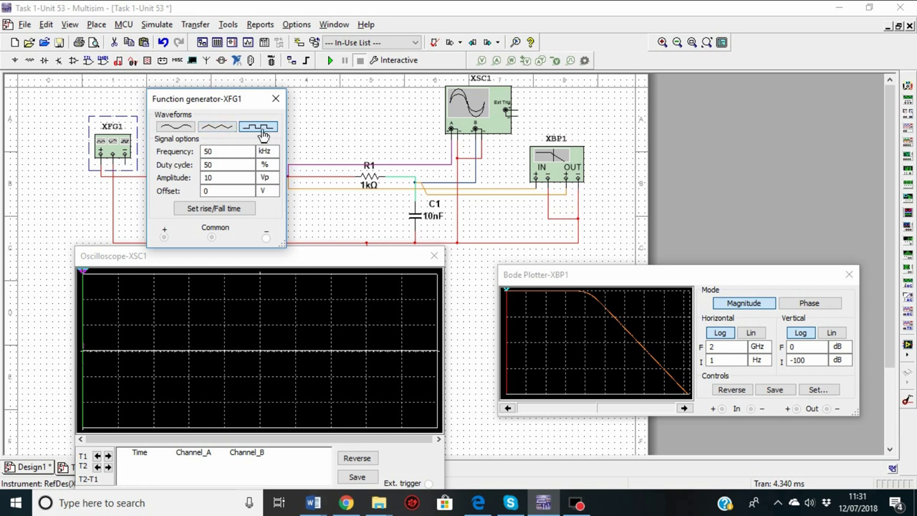
pyautogui.click(168, 130)
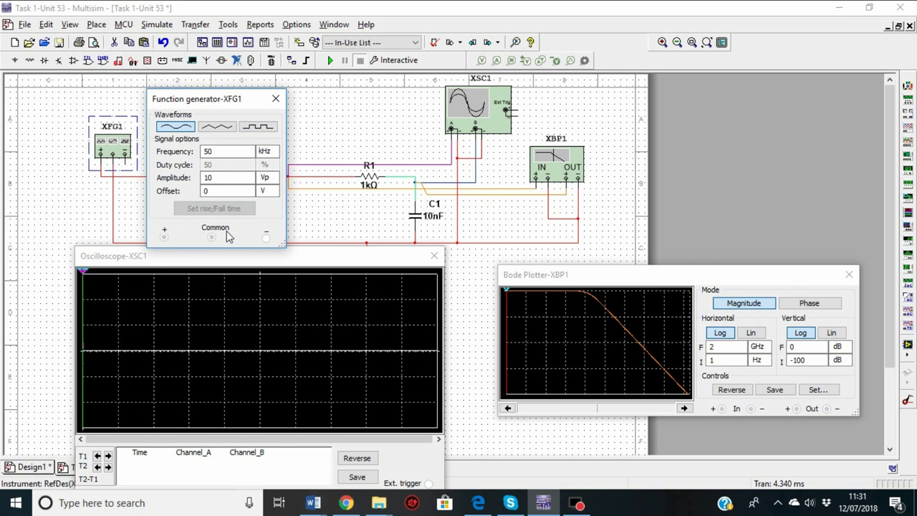
pyautogui.click(228, 177)
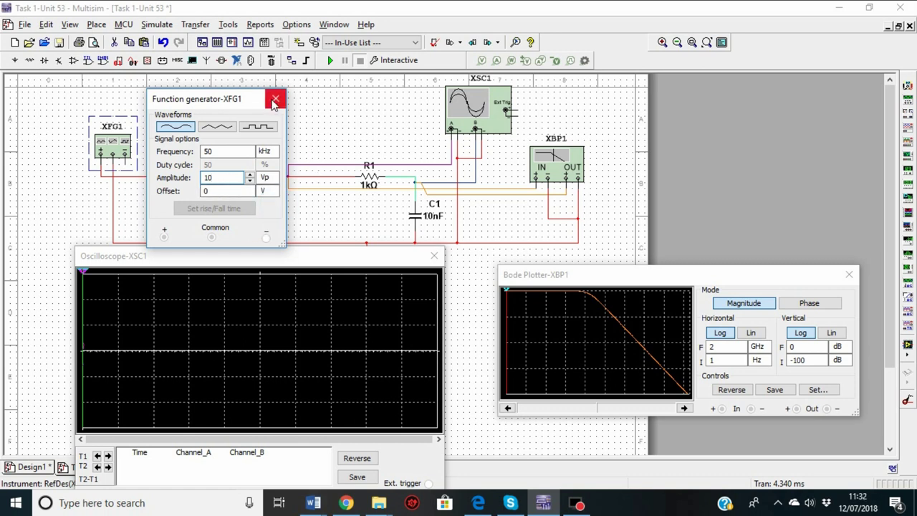
# Run the simulation with the function generator window moved aside, and capture the waveforms on oscilloscope XSC1 with the Single trigger
pyautogui.moveTo(258, 105); pyautogui.dragTo(57, 117)
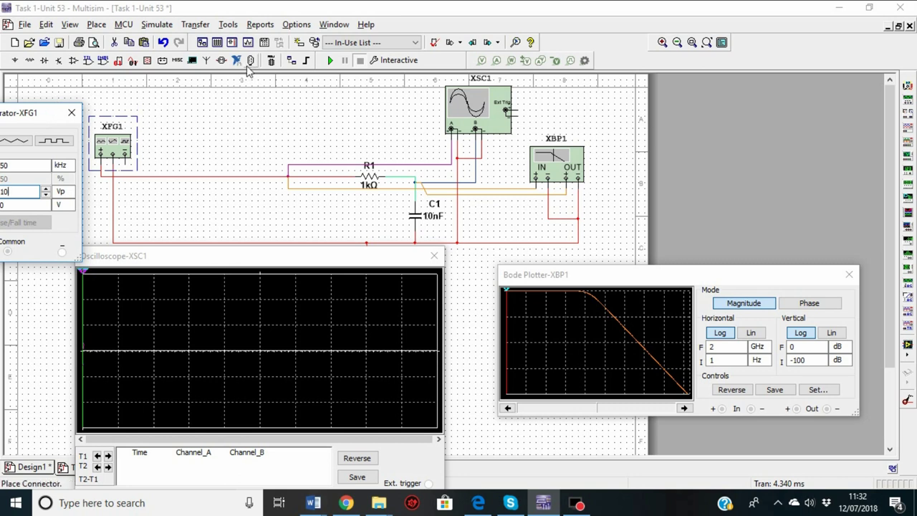
pyautogui.click(329, 60)
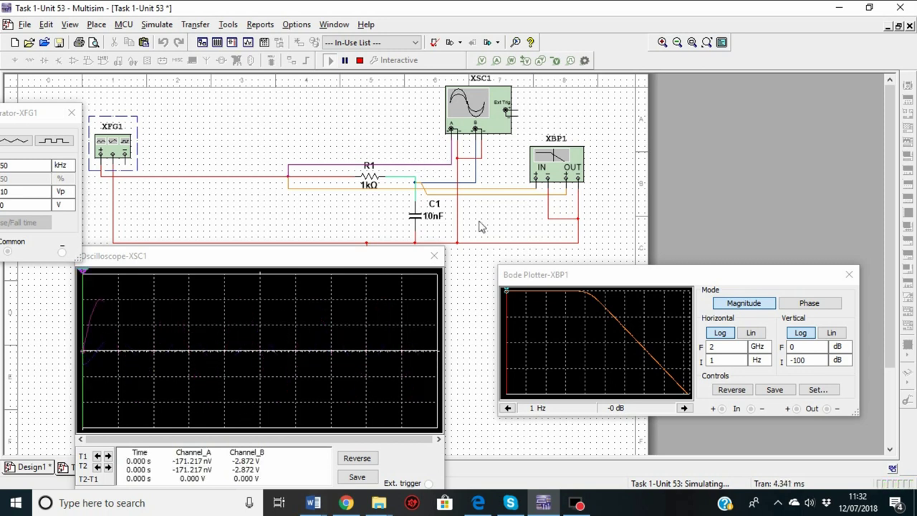
pyautogui.moveTo(261, 263); pyautogui.dragTo(266, 173)
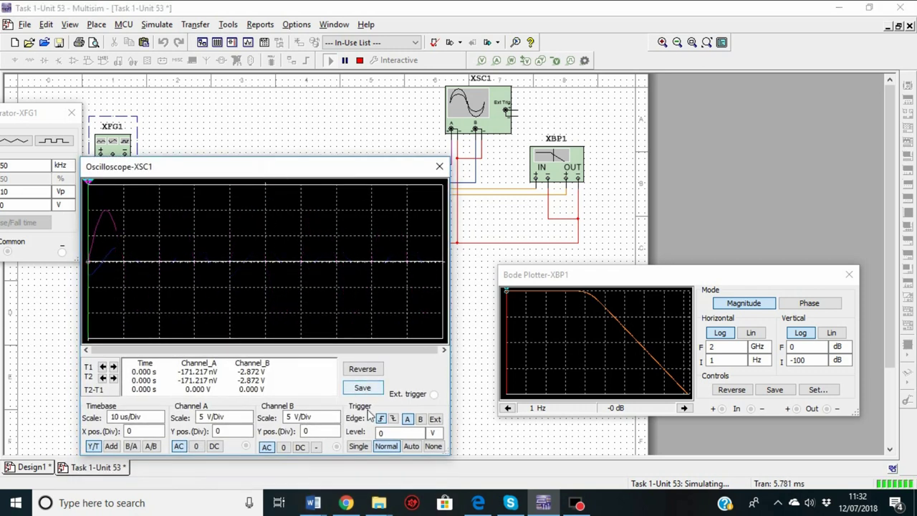
pyautogui.click(358, 447)
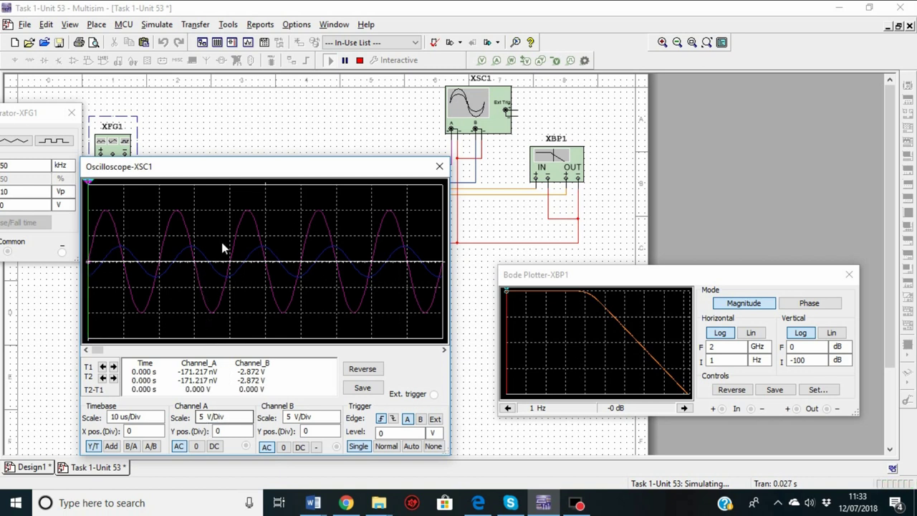
# Compare function generator XFG1's amplitude setting with oscilloscope XSC1's traces and Channel A scale
pyautogui.moveTo(43, 113); pyautogui.dragTo(73, 103)
pyautogui.click(43, 181)
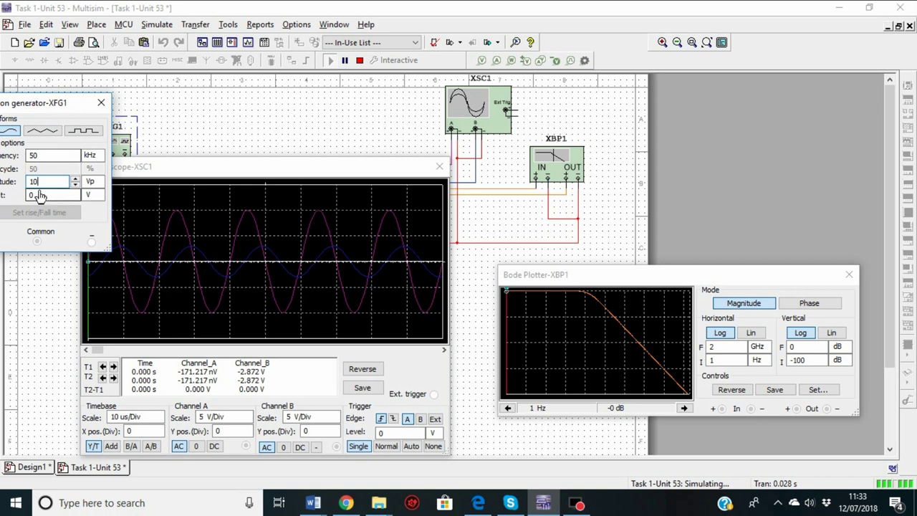
pyautogui.click(205, 166)
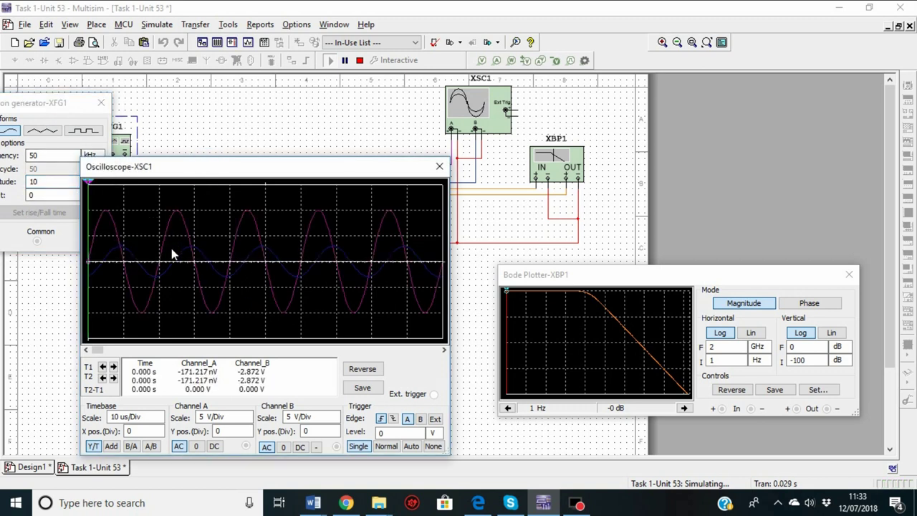
pyautogui.click(216, 416)
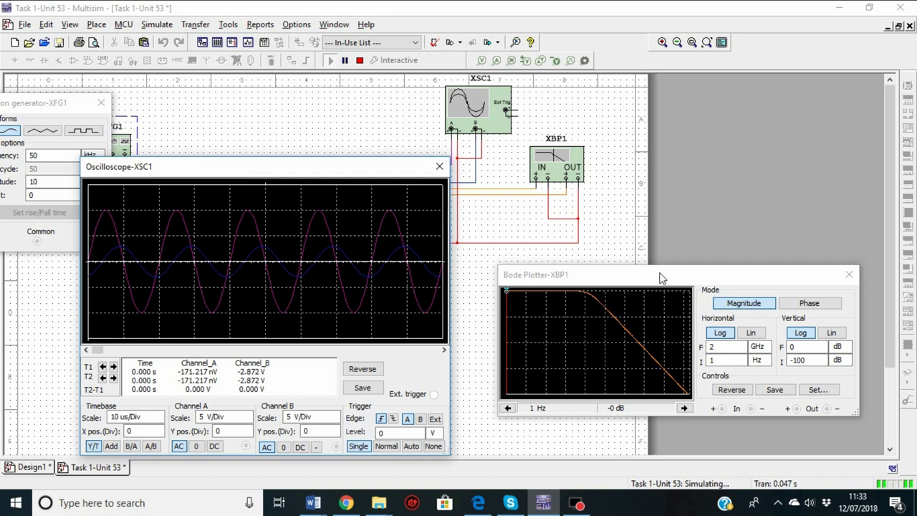
# Try several final frequencies for Bode plotter XBP1's horizontal axis, including 5 GHz and 100 GHz, and return it to 2 GHz
pyautogui.moveTo(660, 278); pyautogui.dragTo(660, 272)
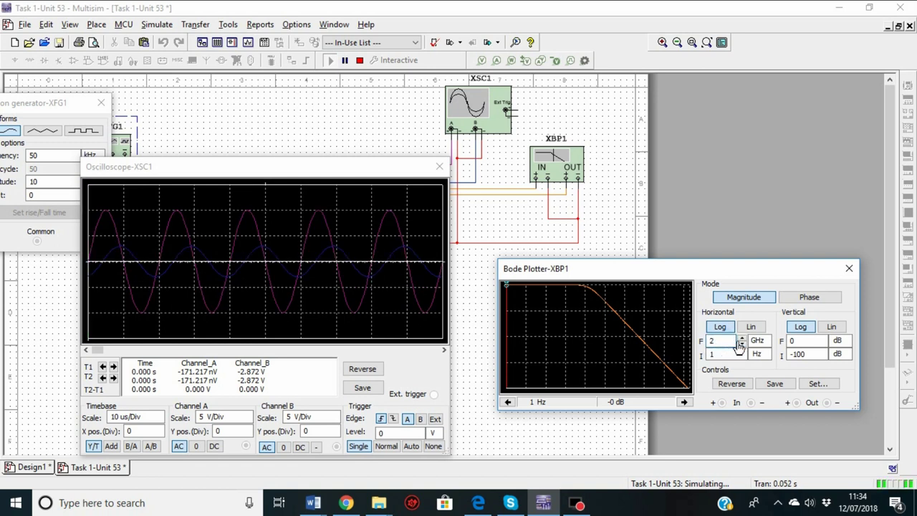
pyautogui.click(742, 341)
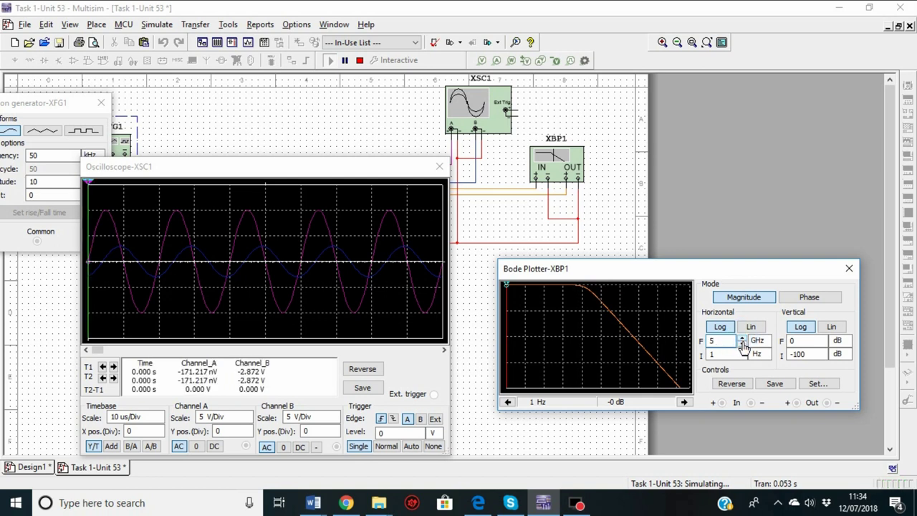
pyautogui.click(741, 344)
pyautogui.click(742, 344)
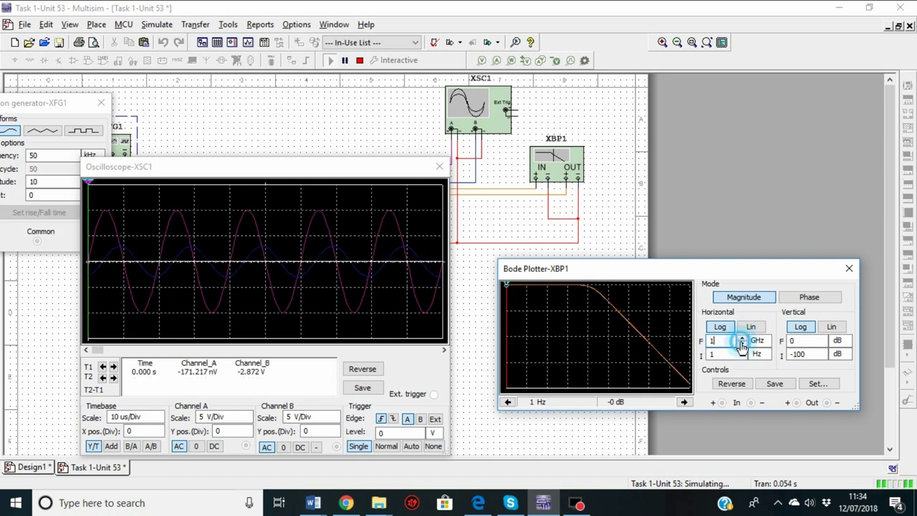
pyautogui.click(741, 341)
pyautogui.click(741, 342)
pyautogui.click(741, 342)
pyautogui.click(741, 343)
pyautogui.click(741, 344)
pyautogui.click(741, 344)
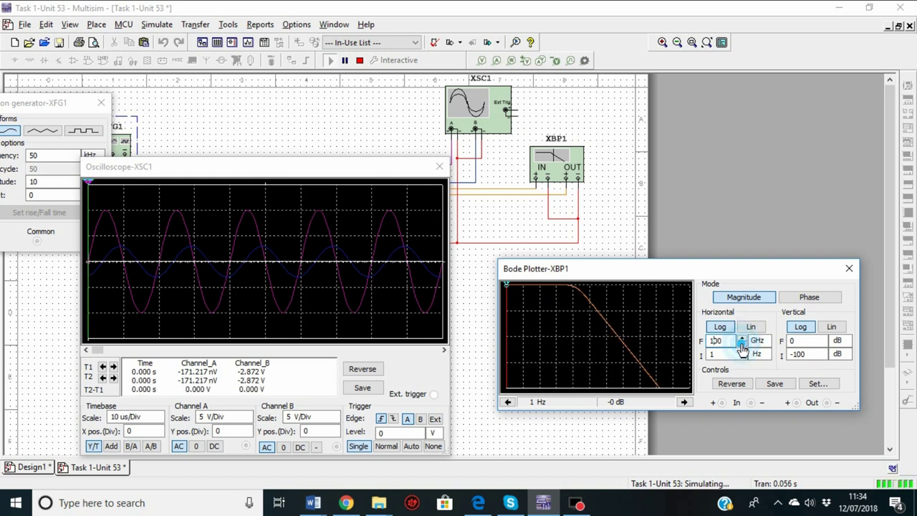
pyautogui.click(742, 346)
# Try 500 mHz, 2 Hz and 5 Hz as XBP1's initial horizontal frequency, and return it to 1 Hz
pyautogui.click(724, 356)
pyautogui.click(741, 351)
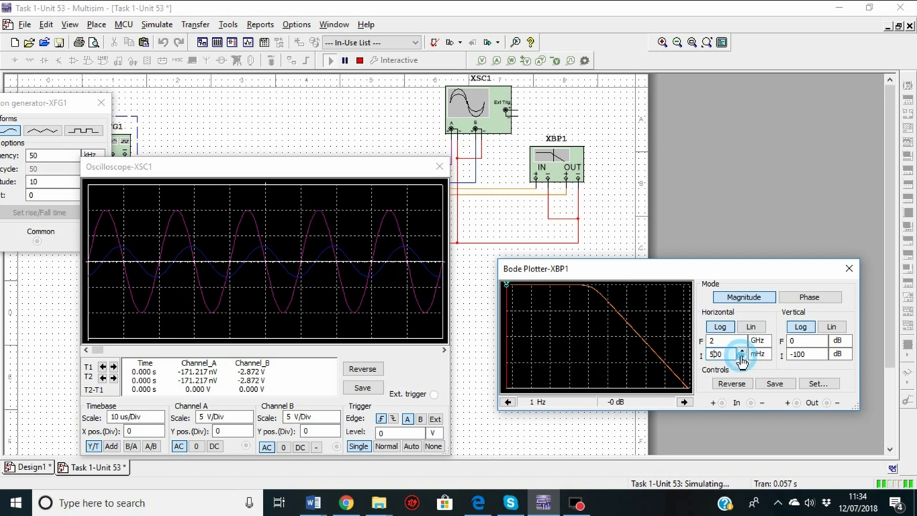
pyautogui.click(741, 351)
pyautogui.click(742, 352)
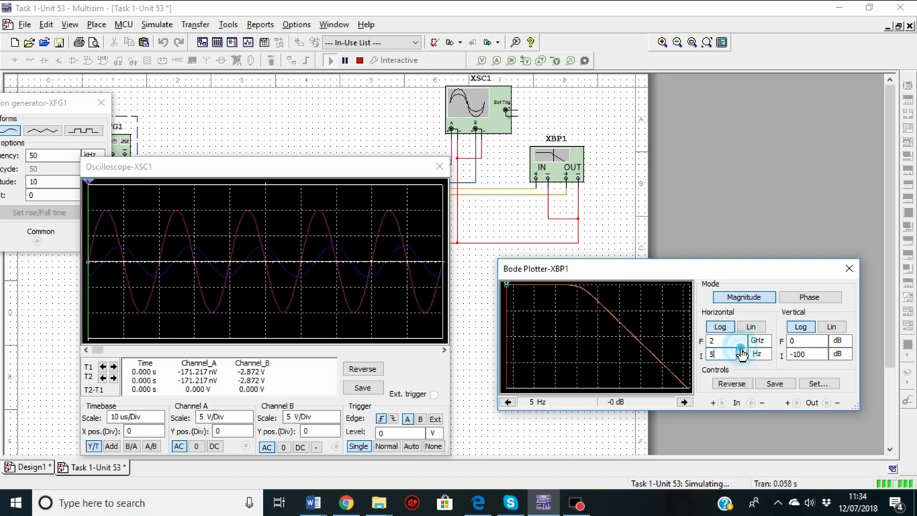
pyautogui.click(742, 358)
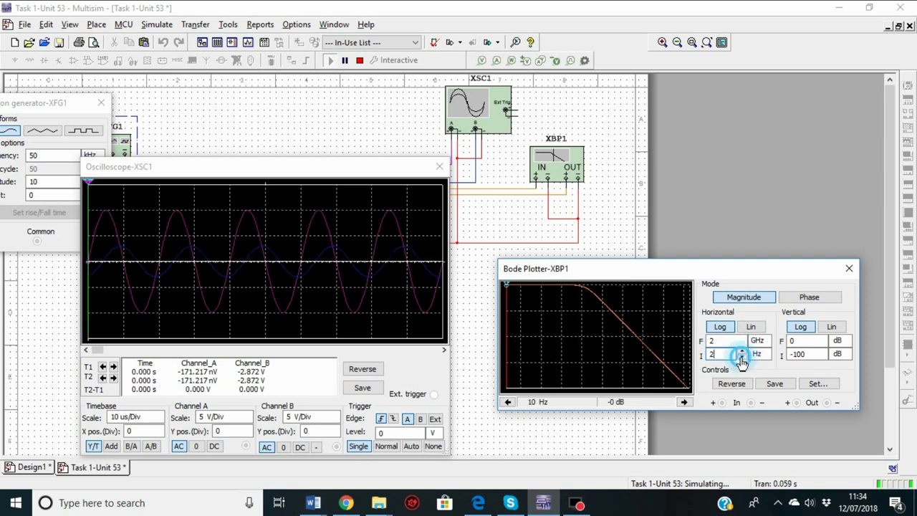
pyautogui.click(741, 357)
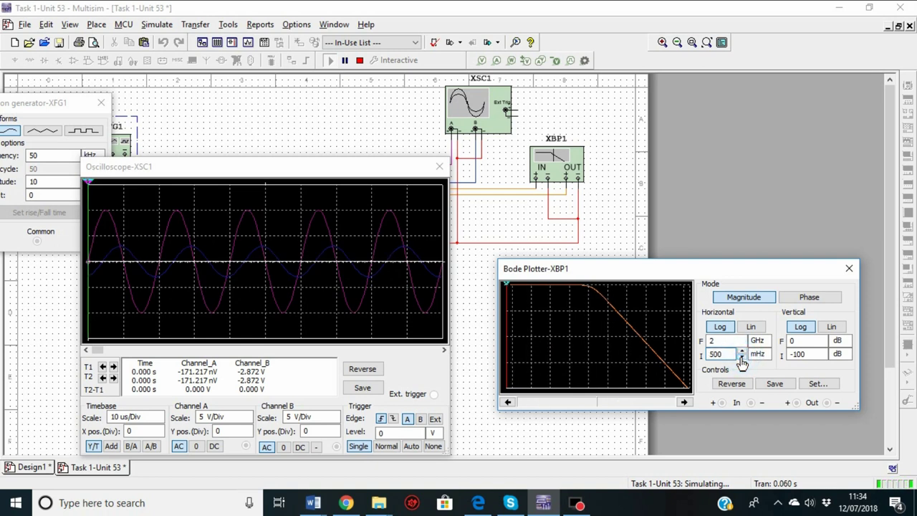
pyautogui.click(741, 353)
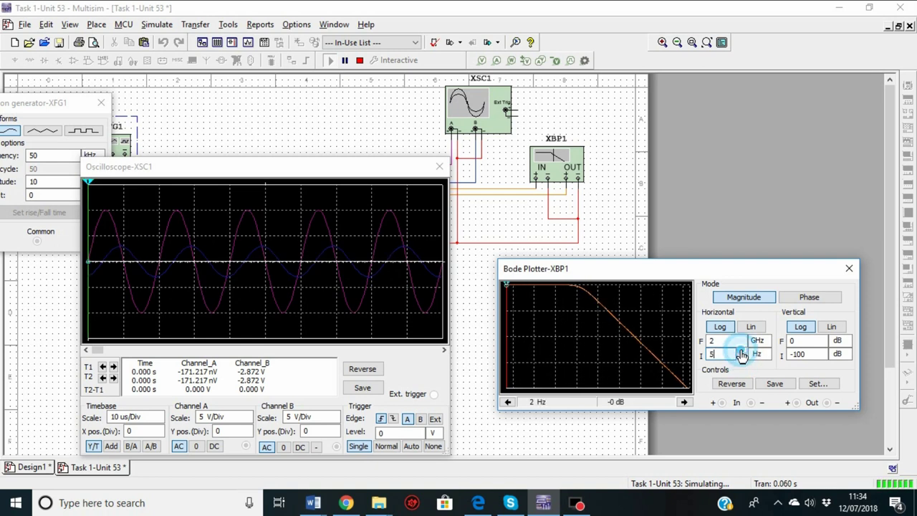
pyautogui.click(742, 358)
pyautogui.click(742, 358)
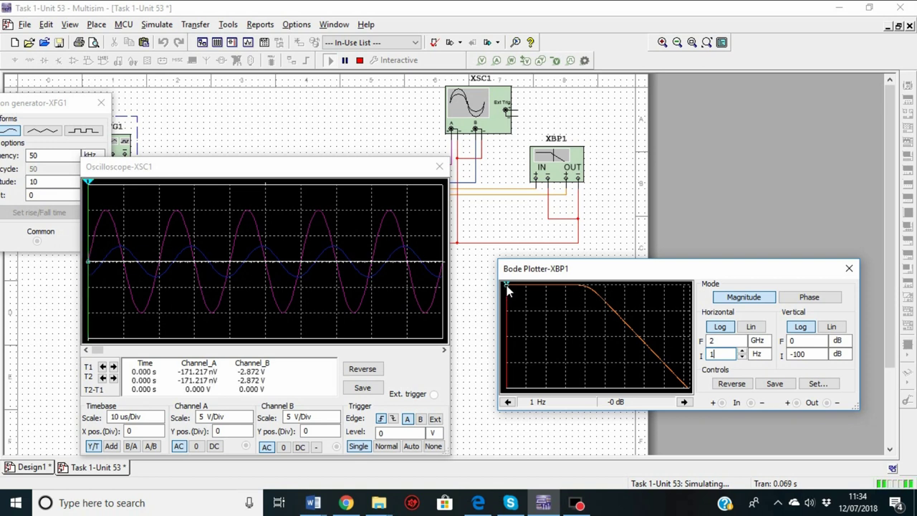
# Move the Bode plotter's cursor along the magnitude curve to about 15.5 kHz, near the -3 dB point
pyautogui.moveTo(506, 289); pyautogui.dragTo(573, 287)
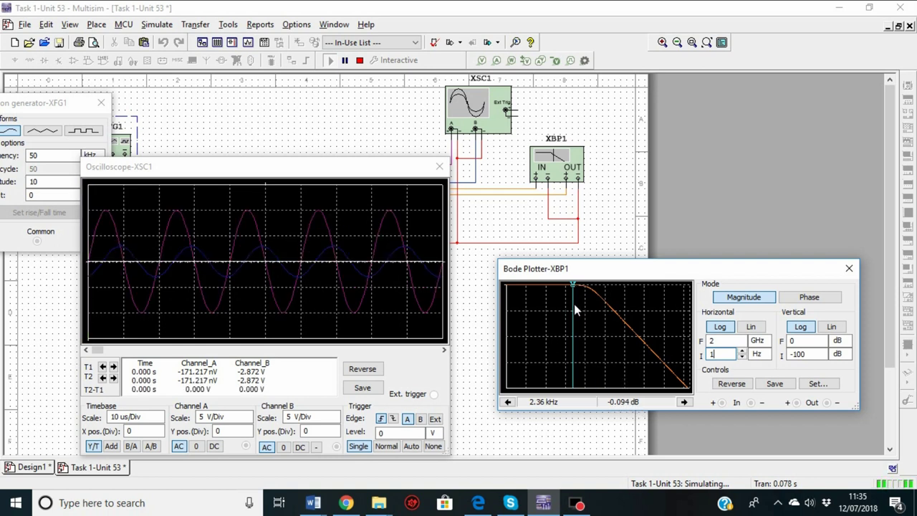
pyautogui.moveTo(574, 285); pyautogui.dragTo(589, 288)
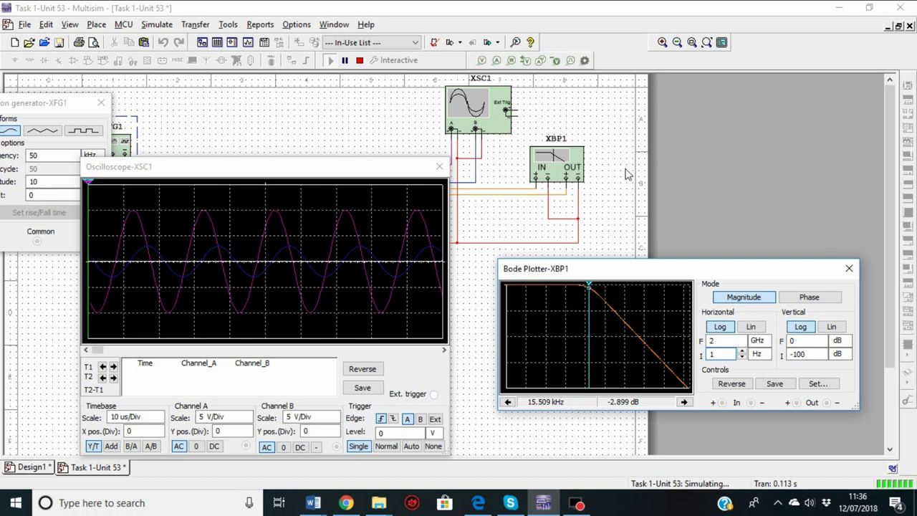
# Set function generator XFG1's waveform to triangular and restart the simulation
pyautogui.moveTo(393, 175); pyautogui.dragTo(381, 299)
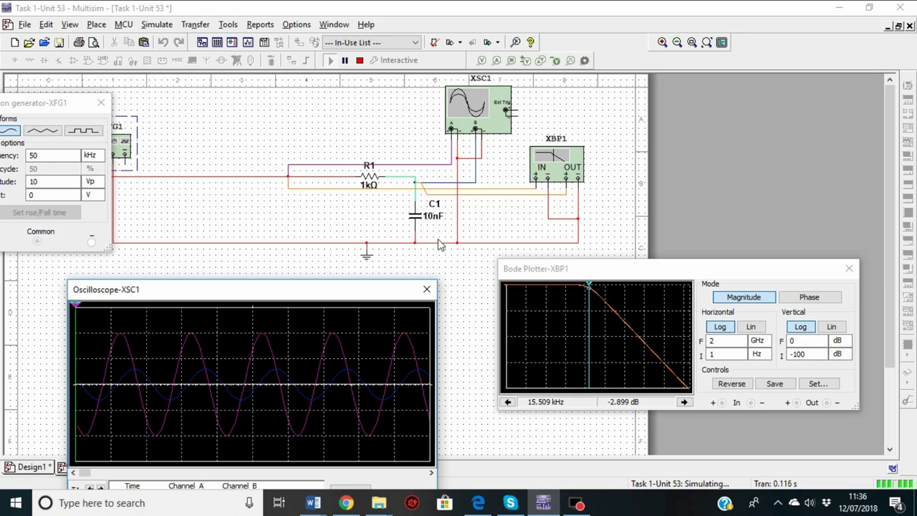
pyautogui.moveTo(74, 102); pyautogui.dragTo(251, 111)
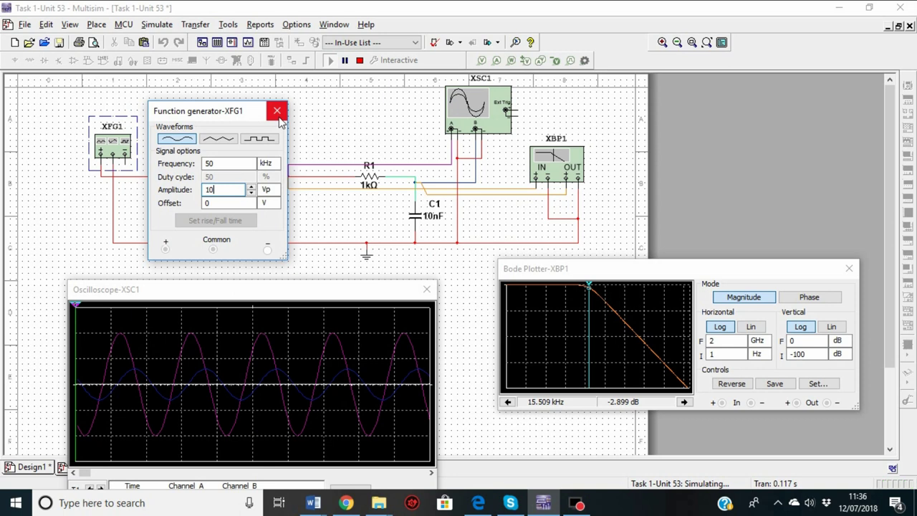
pyautogui.click(218, 140)
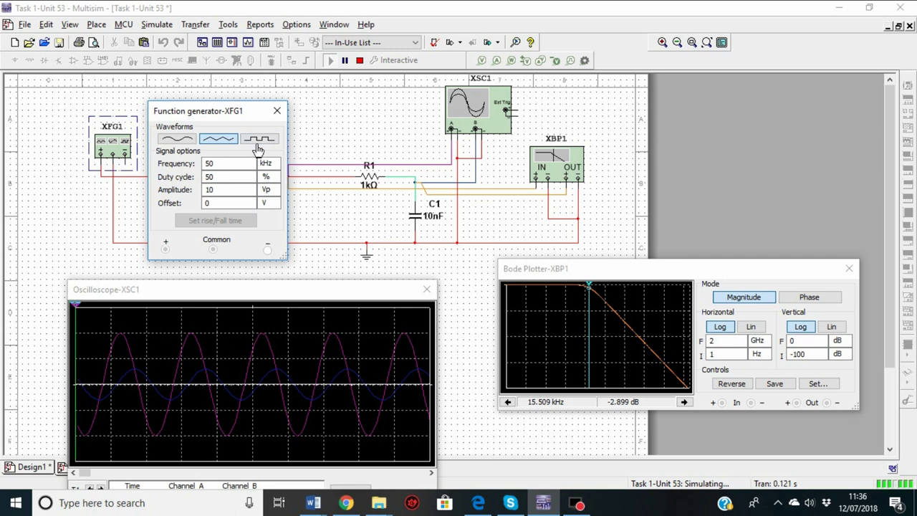
pyautogui.click(317, 139)
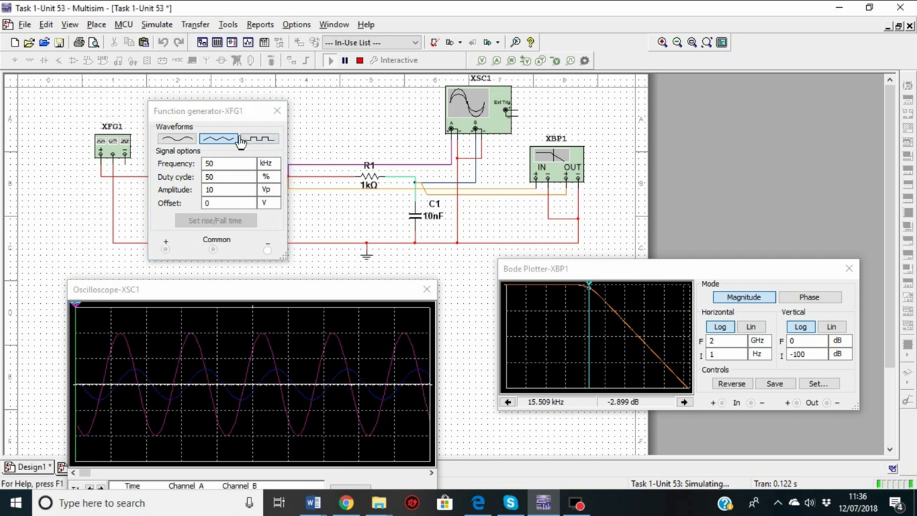
pyautogui.click(359, 61)
pyautogui.click(333, 61)
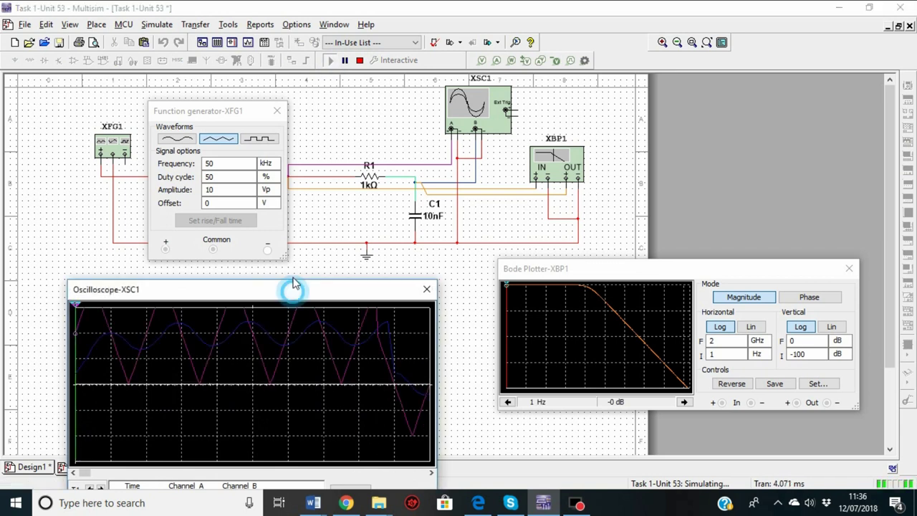
# Move oscilloscope XSC1 up to expose its settings and capture the triangular waveforms with the Single trigger
pyautogui.moveTo(293, 290); pyautogui.dragTo(294, 166)
pyautogui.click(370, 447)
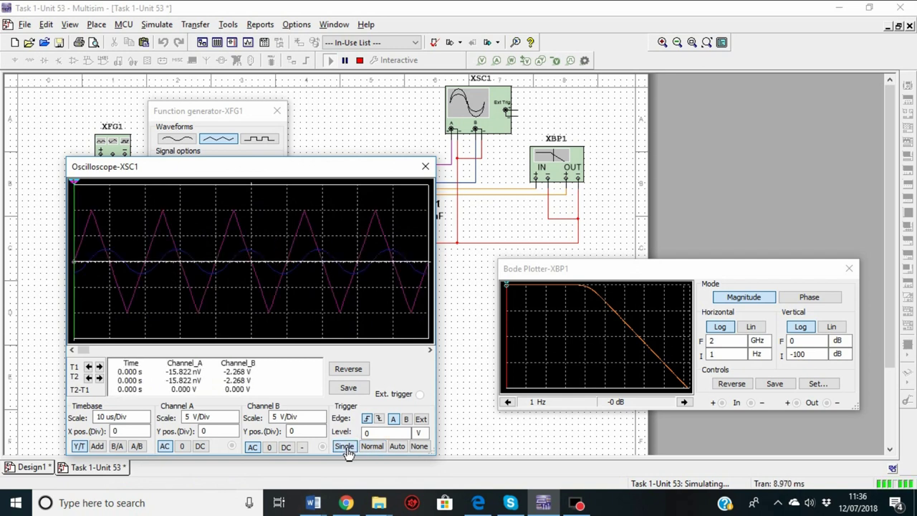
pyautogui.click(345, 446)
# Return XFG1's waveform to sine, restart the simulation, and capture the traces on XSC1 with the Normal and Single triggers
pyautogui.click(175, 138)
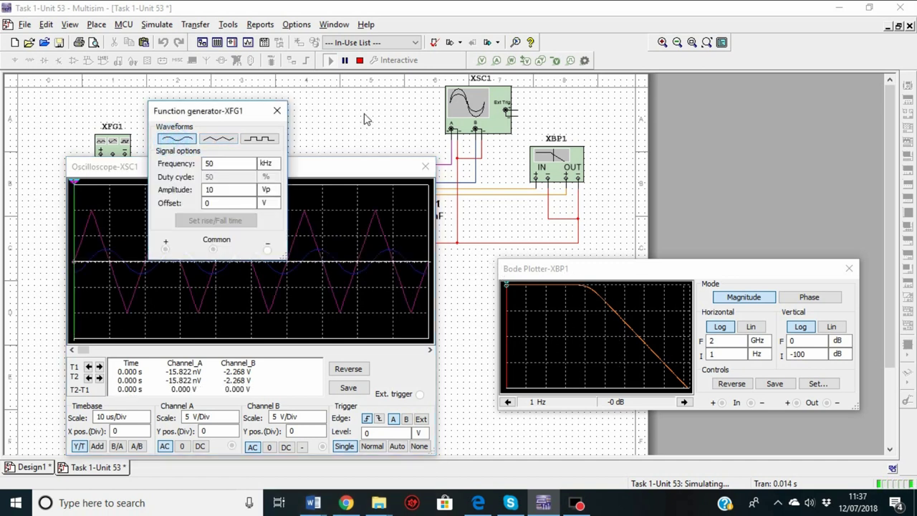
pyautogui.click(359, 60)
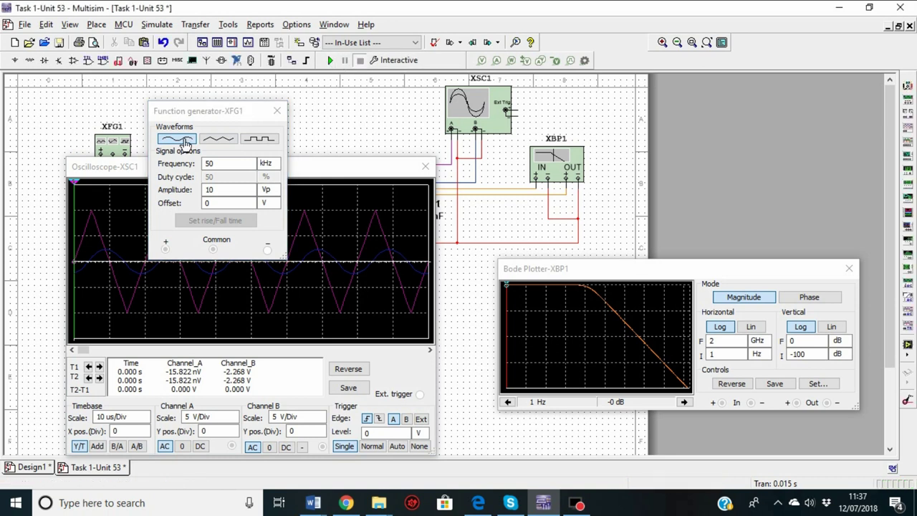
pyautogui.click(185, 143)
pyautogui.click(330, 60)
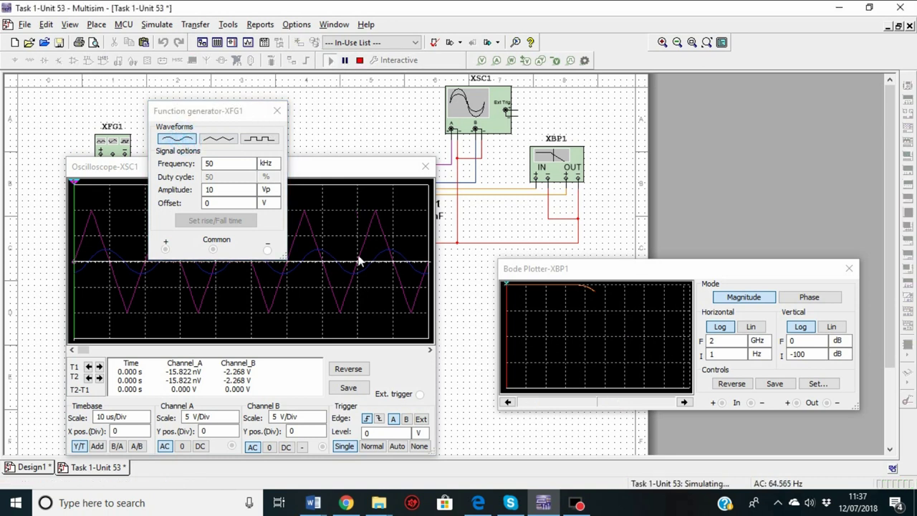
pyautogui.click(372, 445)
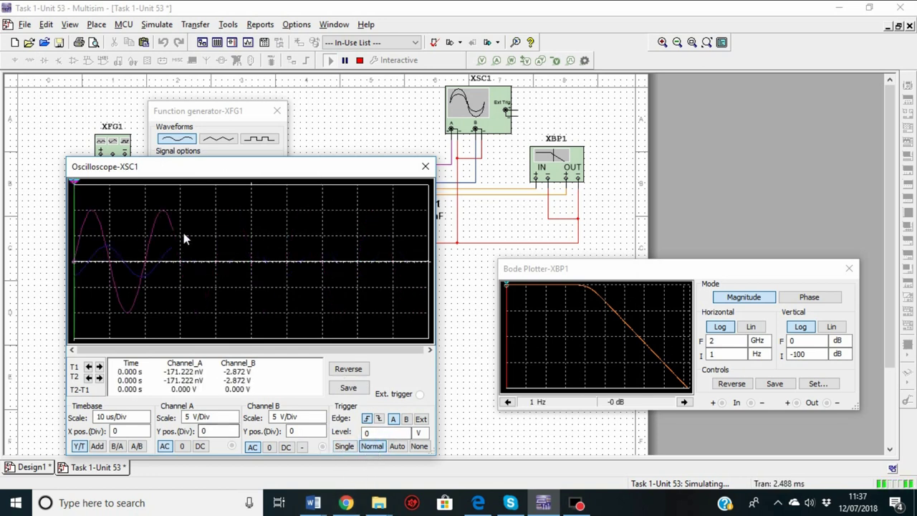
pyautogui.click(349, 448)
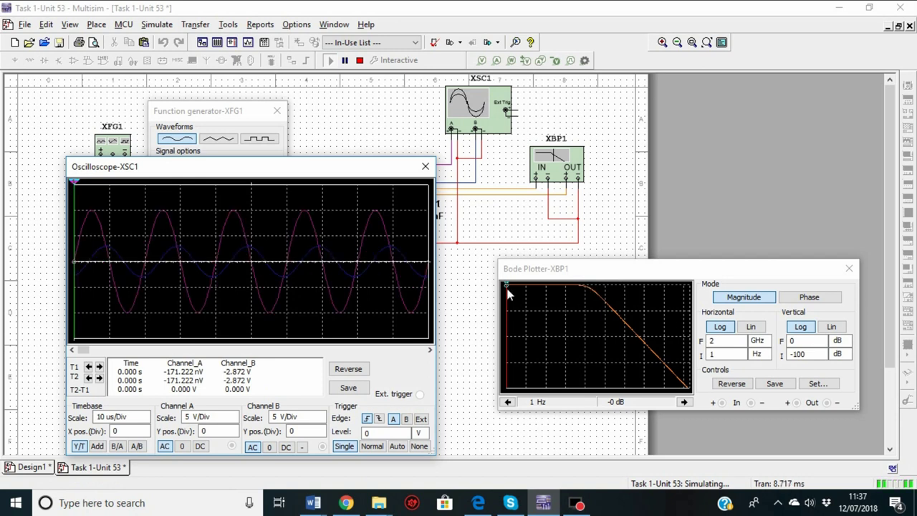
# Clear the schematic of instrument windows and fine-position the Bode plotter's cursor around the -3 dB point, at about 15.5 kHz
pyautogui.moveTo(368, 164); pyautogui.dragTo(211, 255)
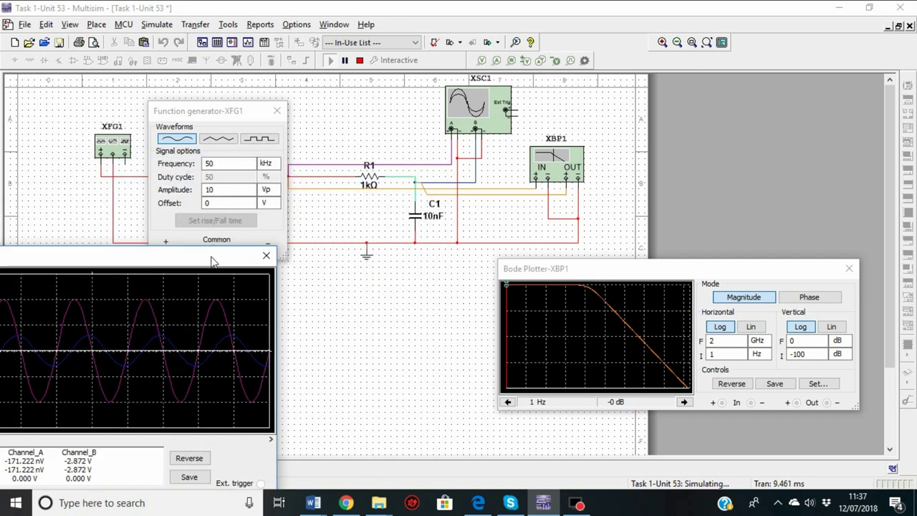
pyautogui.moveTo(235, 115); pyautogui.dragTo(31, 129)
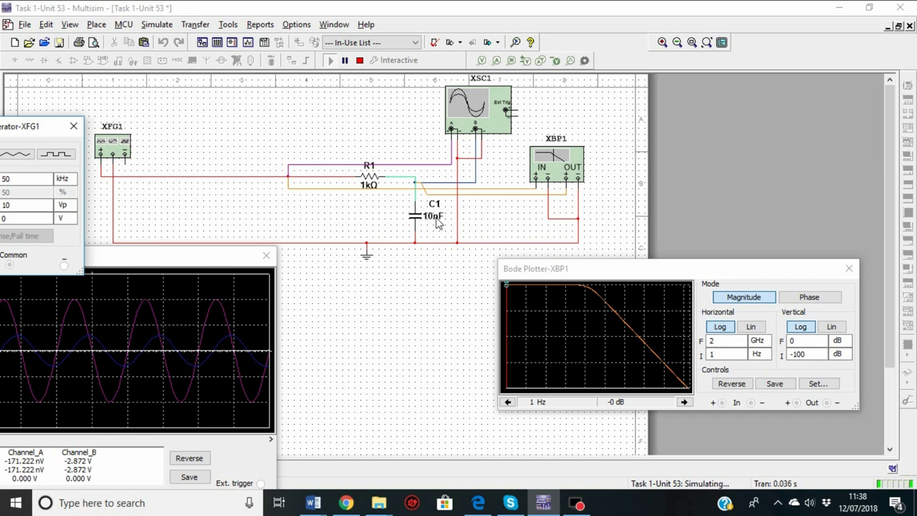
pyautogui.click(507, 290)
pyautogui.moveTo(508, 290)
pyautogui.mouseDown()
pyautogui.moveTo(518, 289)
pyautogui.moveTo(510, 289)
pyautogui.mouseUp()
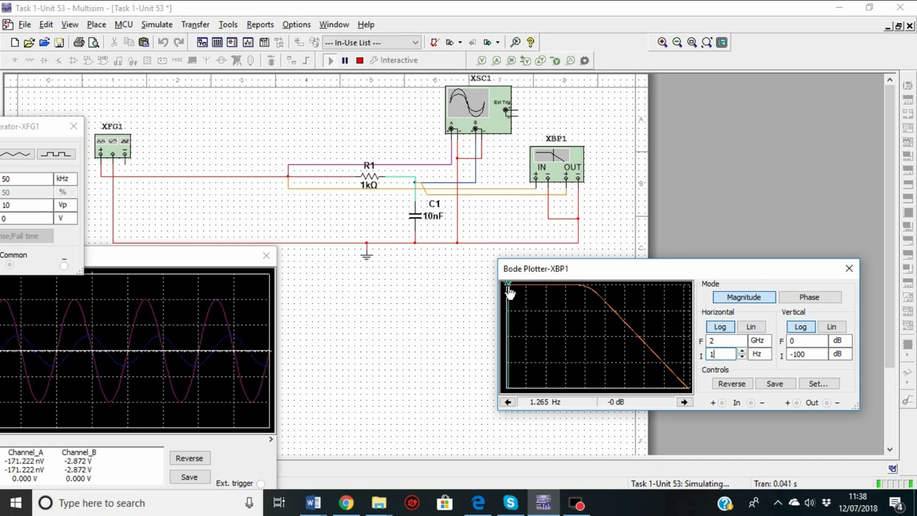
pyautogui.moveTo(509, 292); pyautogui.dragTo(591, 289)
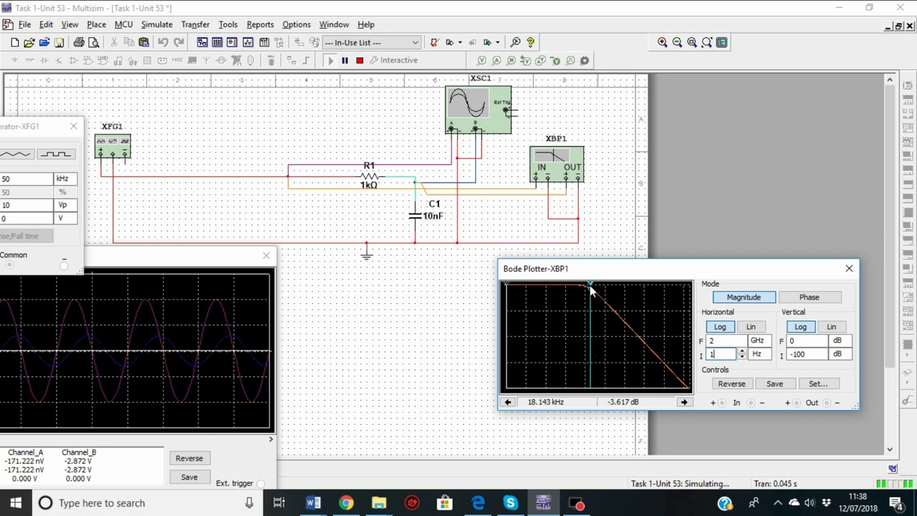
pyautogui.moveTo(591, 292); pyautogui.dragTo(589, 290)
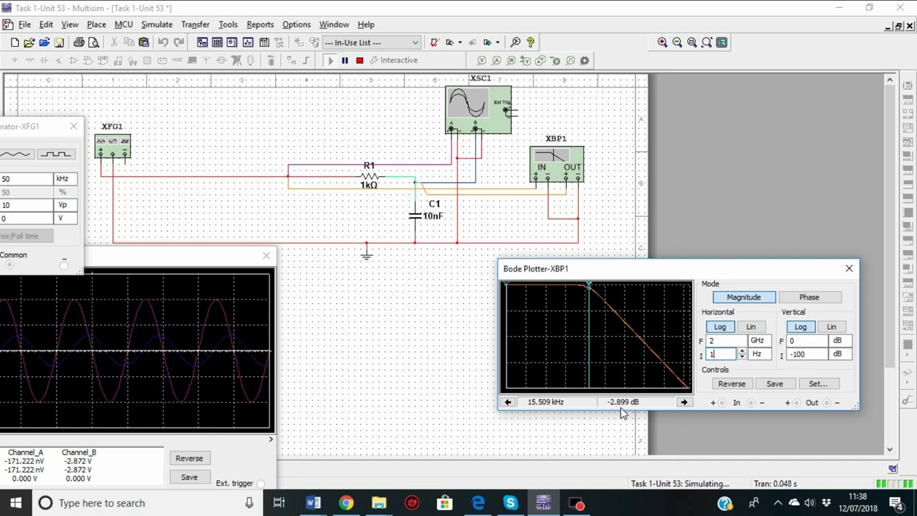
pyautogui.click(589, 289)
pyautogui.moveTo(590, 289); pyautogui.dragTo(589, 289)
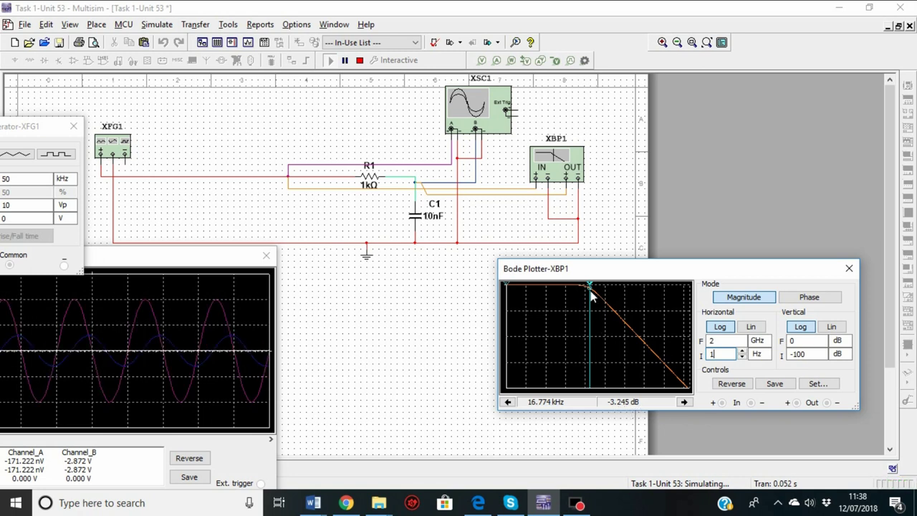
pyautogui.moveTo(590, 288); pyautogui.dragTo(588, 288)
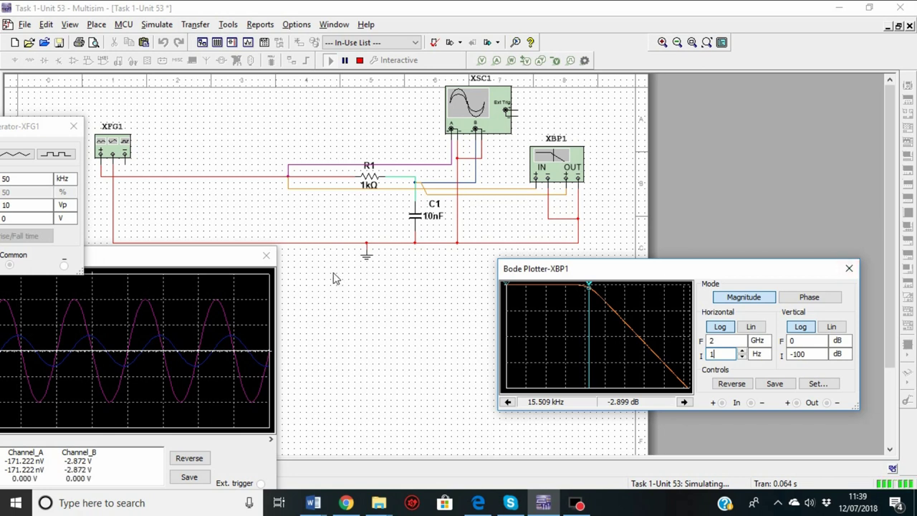
# Bring the oscilloscope and function generator windows fully back into view alongside the Bode plotter
pyautogui.moveTo(206, 263); pyautogui.dragTo(384, 281)
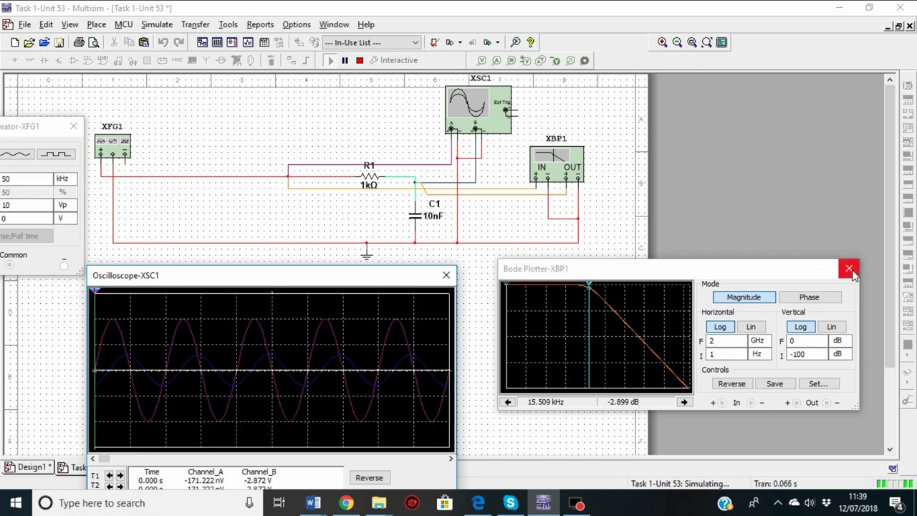
pyautogui.moveTo(48, 129); pyautogui.dragTo(247, 131)
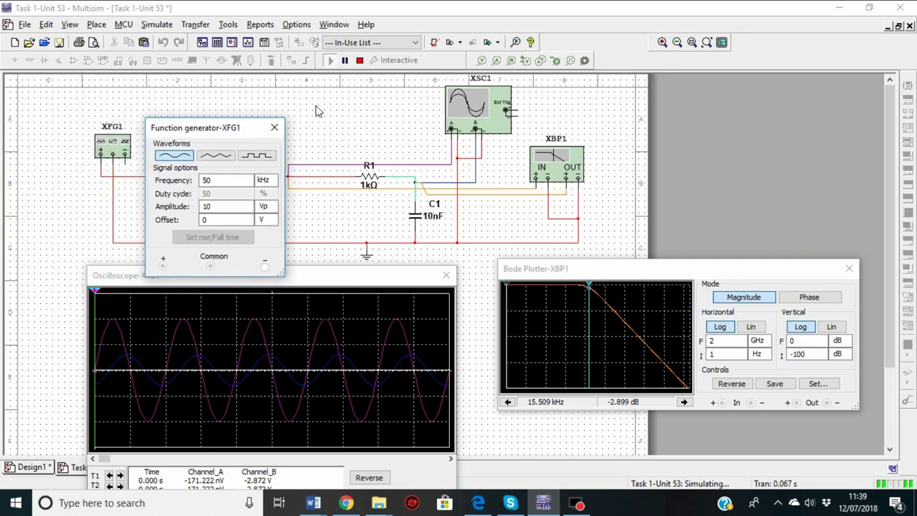